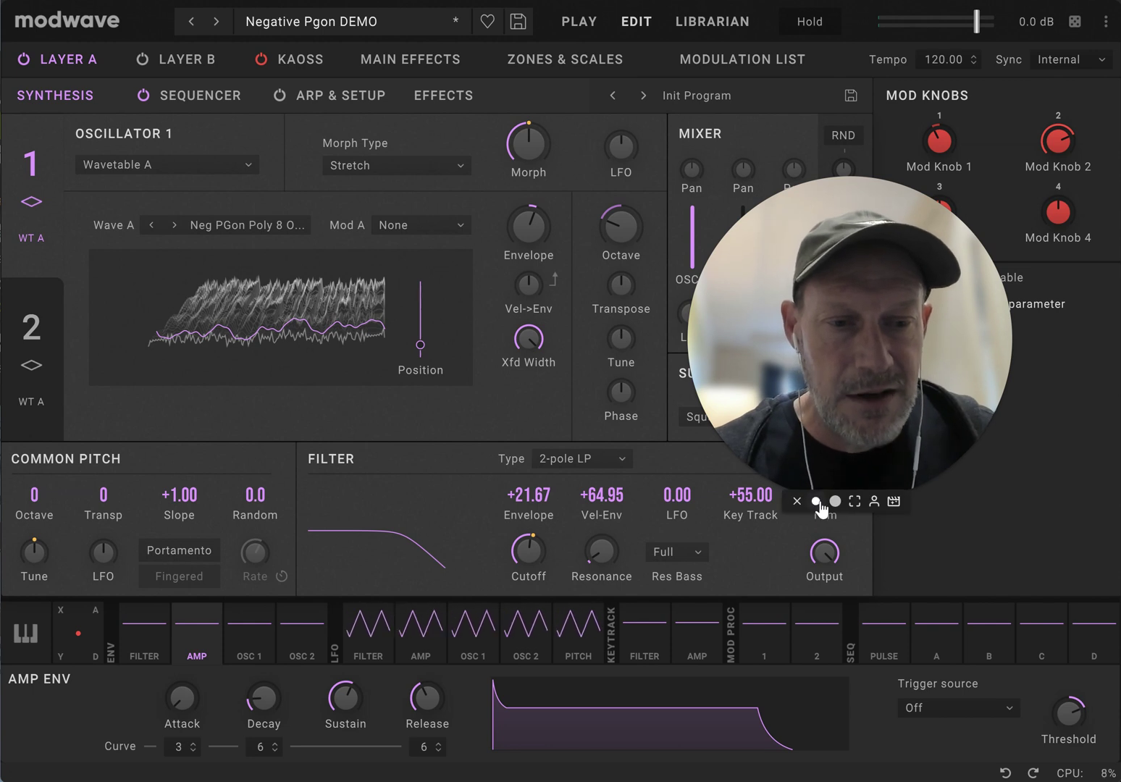
- Show Layer A's Oscillator 1 settings for Negative Pgon DEMO, using the Neg PGon Poly 8 wavetable
left_click(817, 500)
- Filter the performance browser to KRC Math Free and KRC Math Perfs, then load Filter Rise DEMO
left_click_drag(777, 445, 1017, 453)
left_click_drag(938, 466, 944, 467)
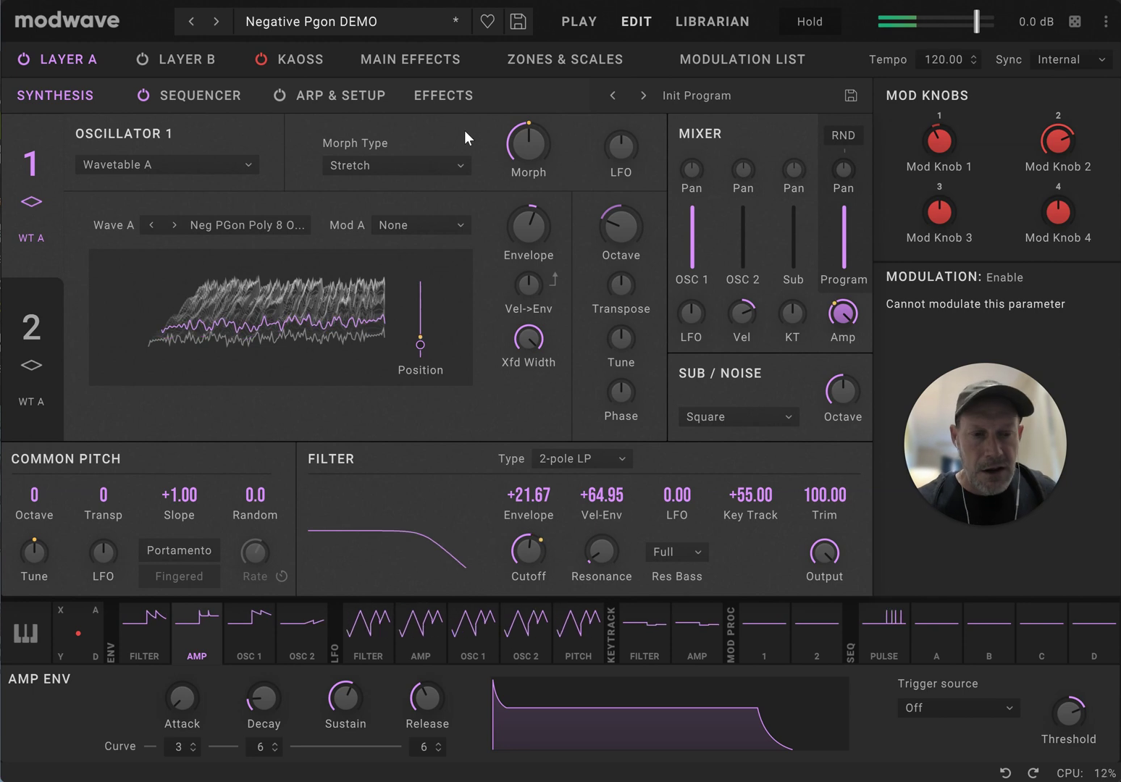
left_click(320, 23)
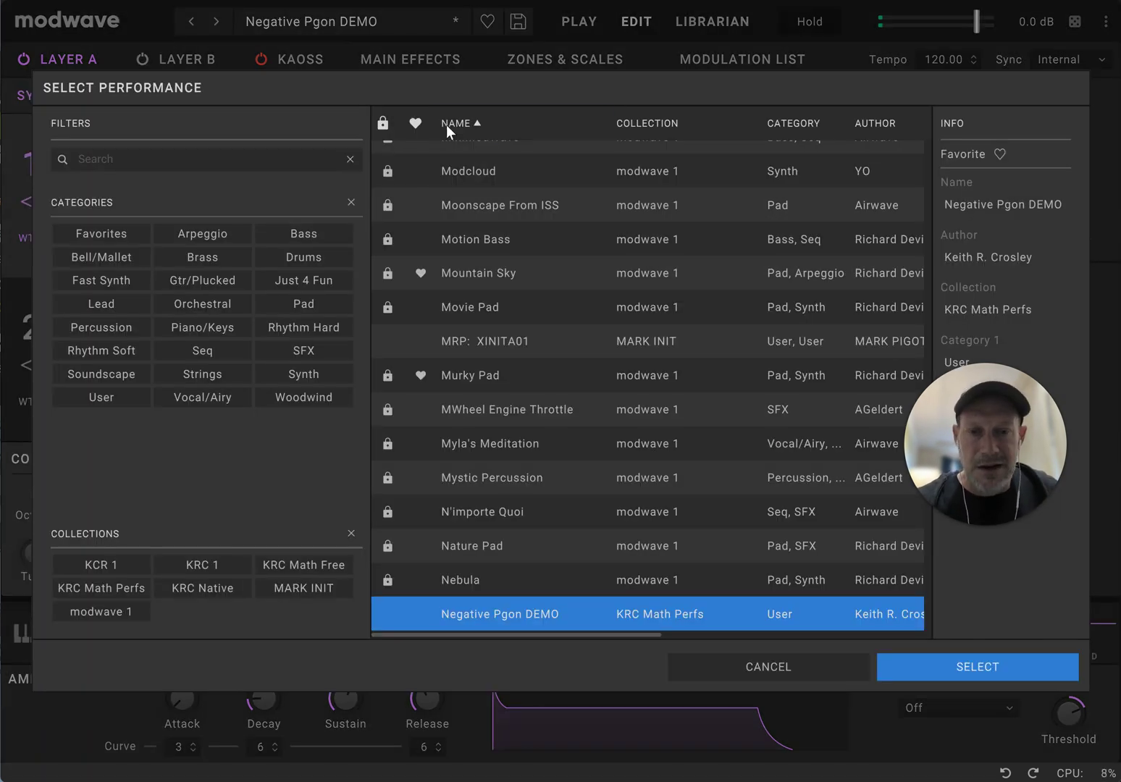
left_click(214, 563)
left_click(307, 569)
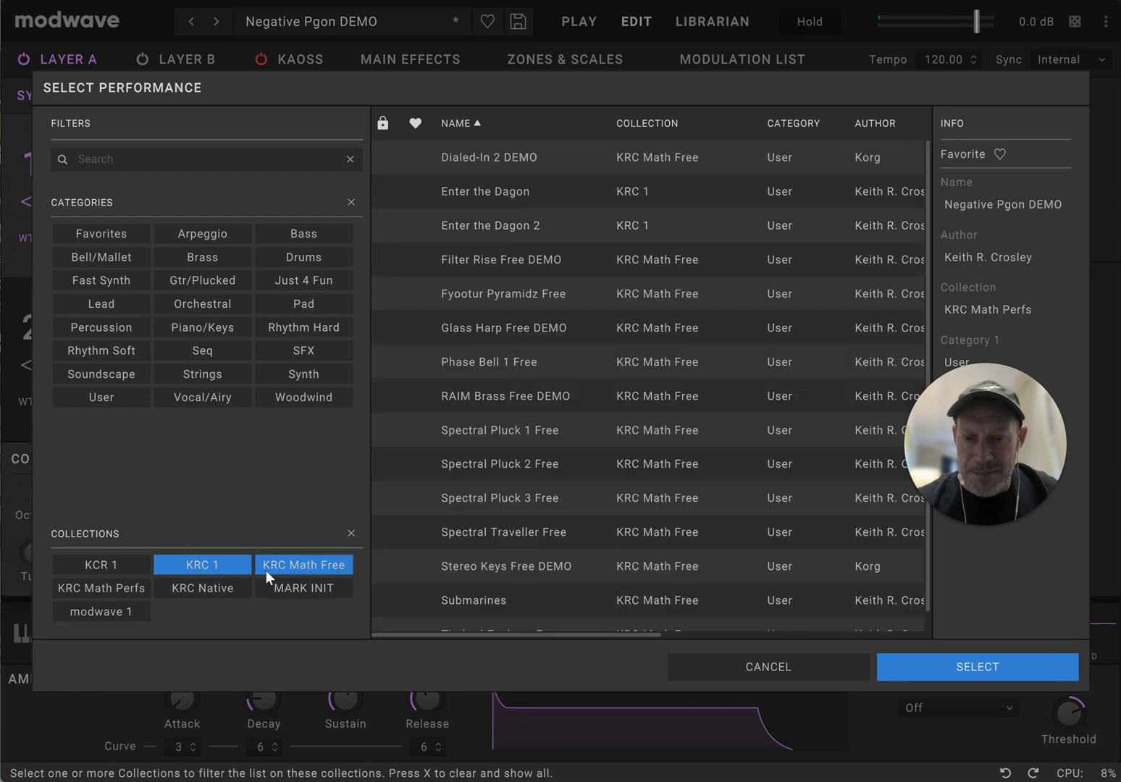
left_click(215, 562)
left_click(131, 587)
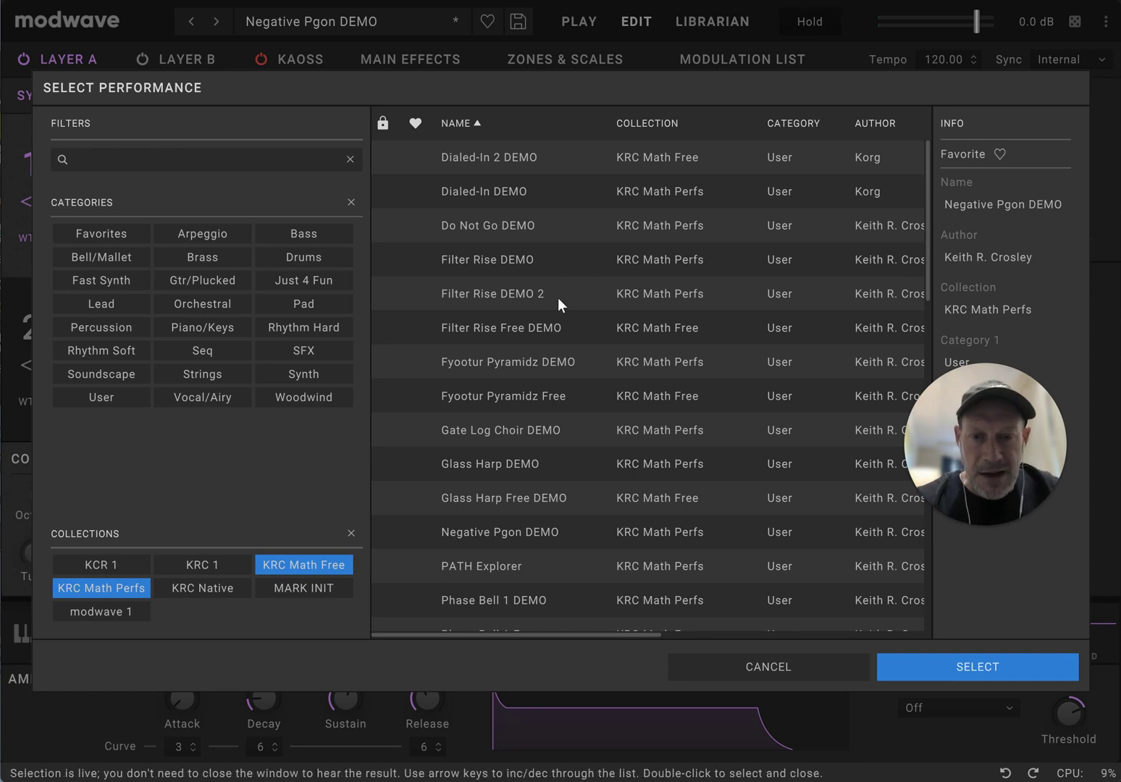
double_click(544, 262)
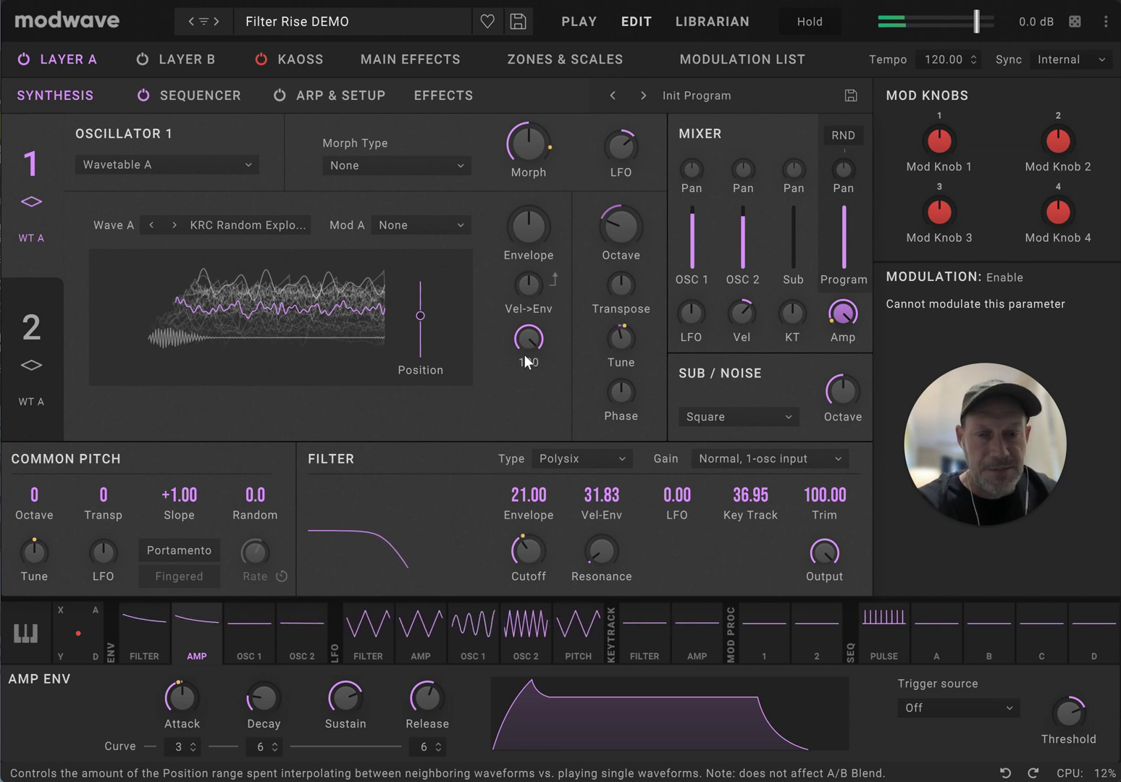
- Audition Fyootur Pyramidz DEMO, then load RAIM Brass Free DEMO from the KRC Math Free presets
left_click(295, 22)
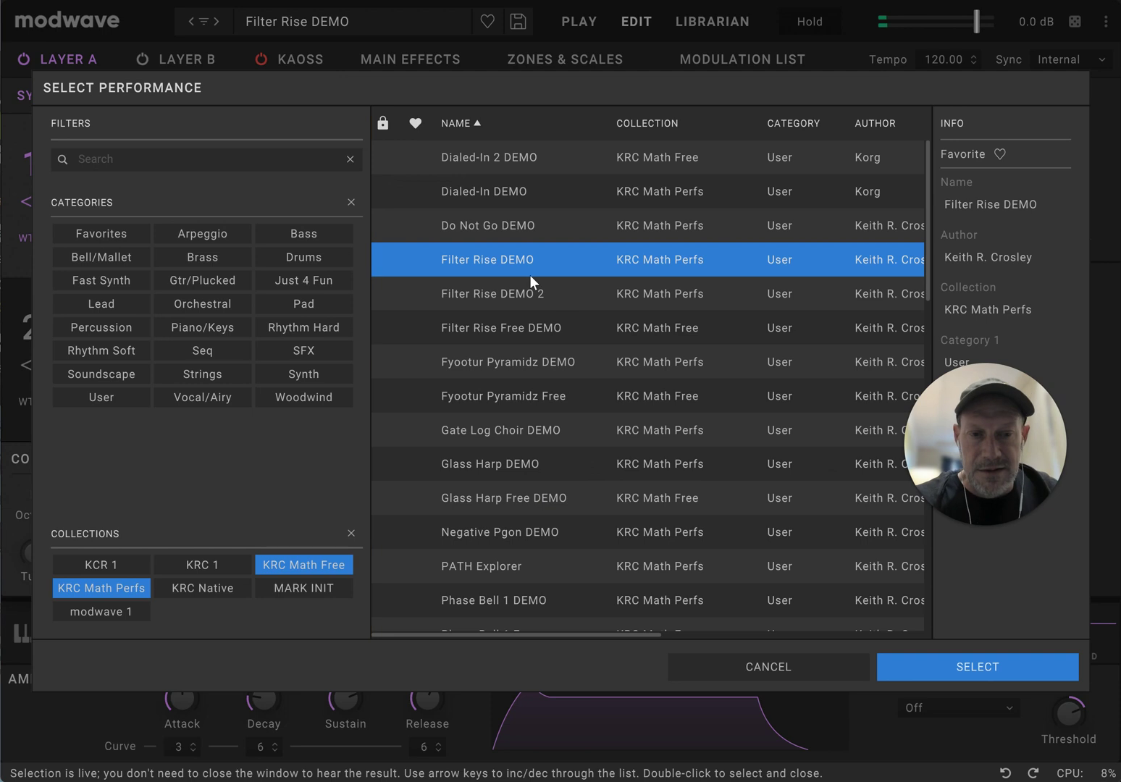
left_click(541, 363)
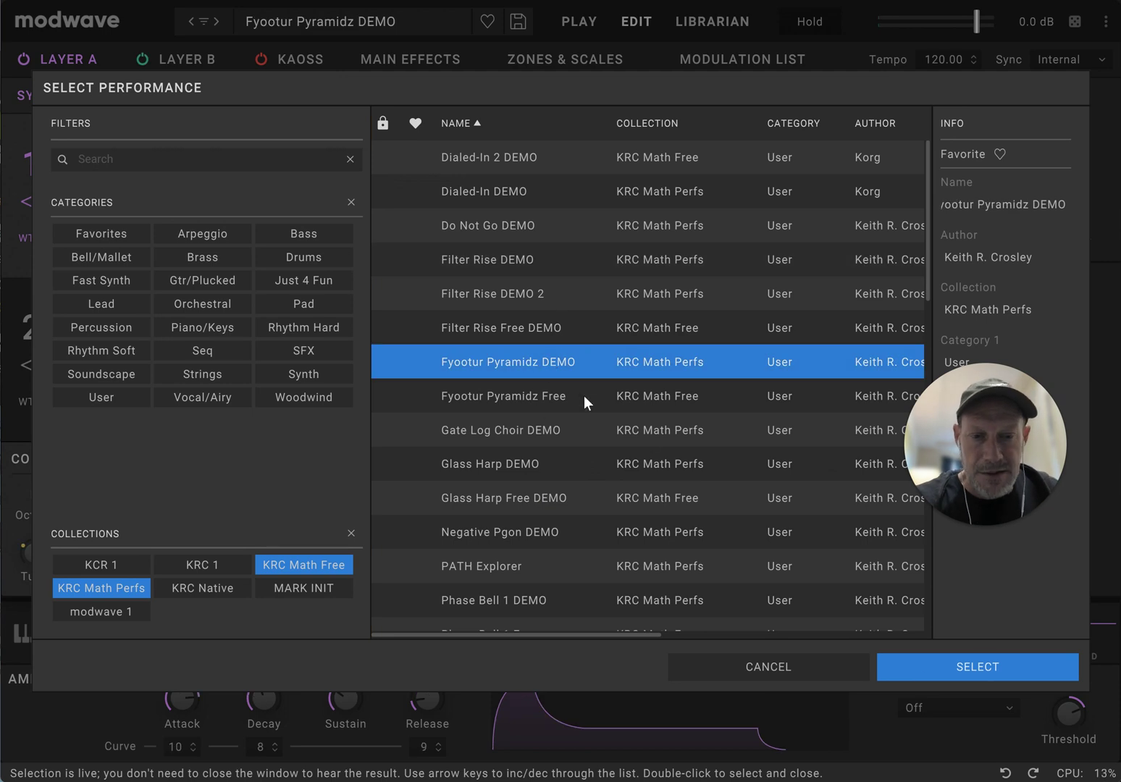
left_click(128, 588)
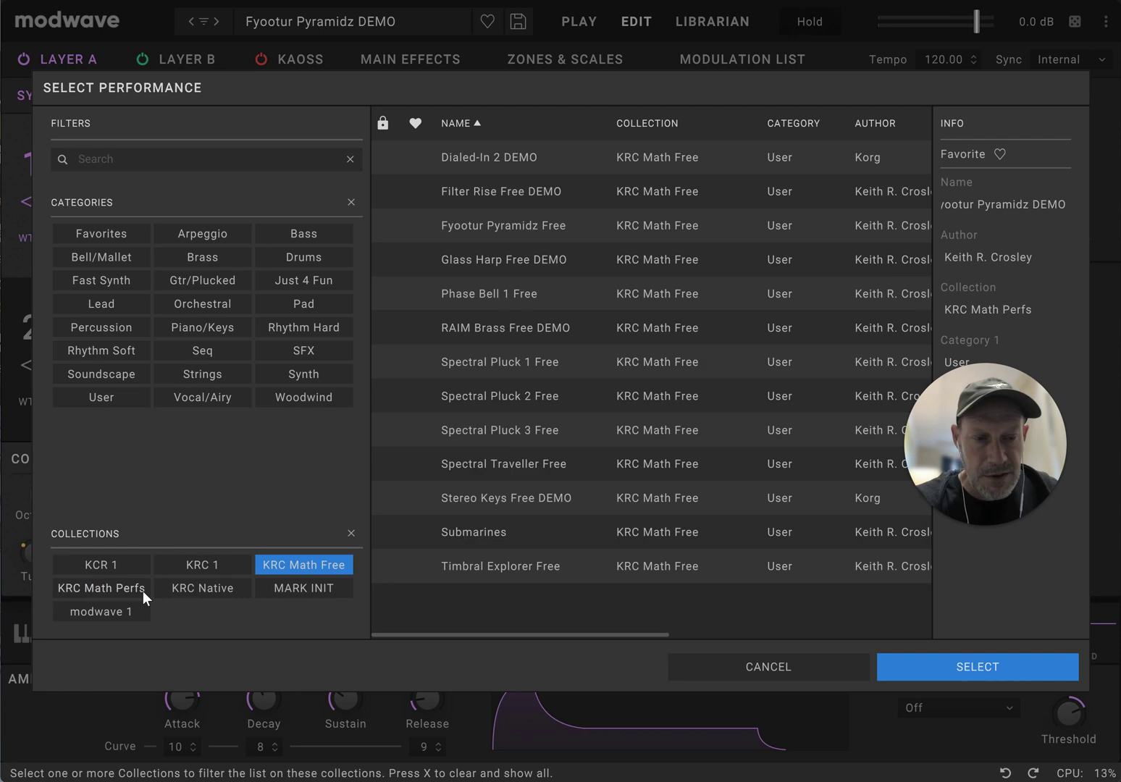
double_click(537, 326)
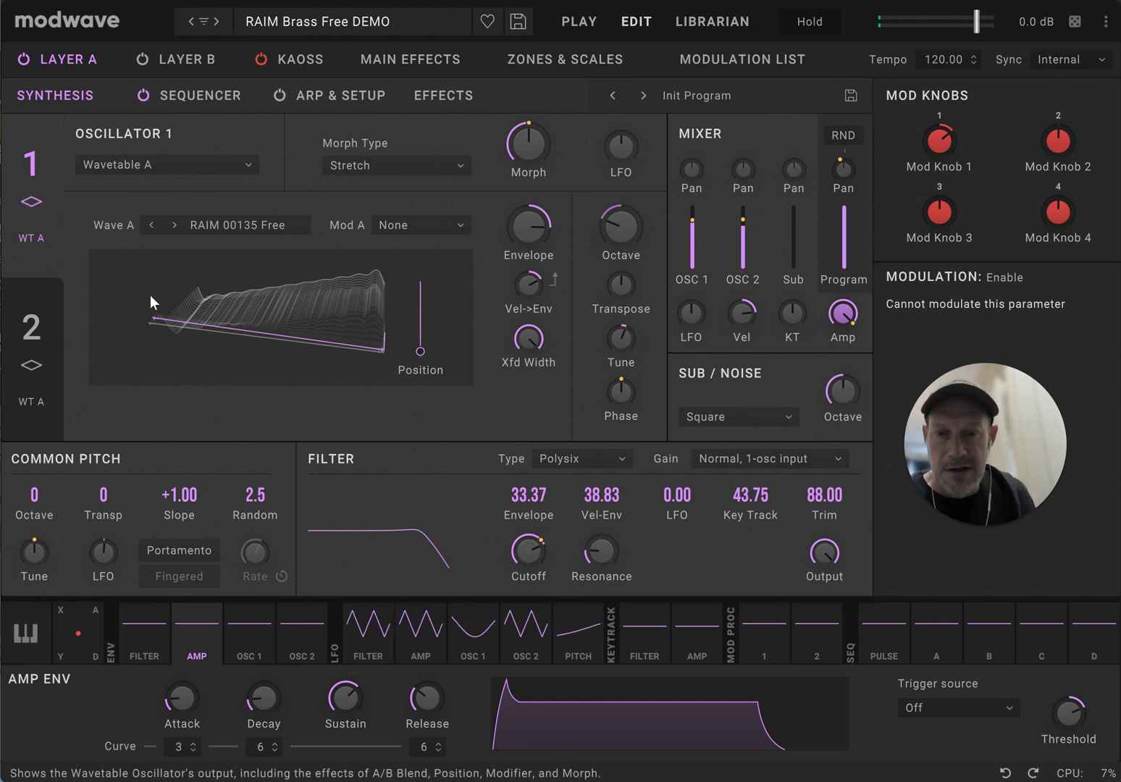
- Audition Spectral Pluck 1 Free, then select Spectral Pluck 3 Free as the performance
left_click(376, 20)
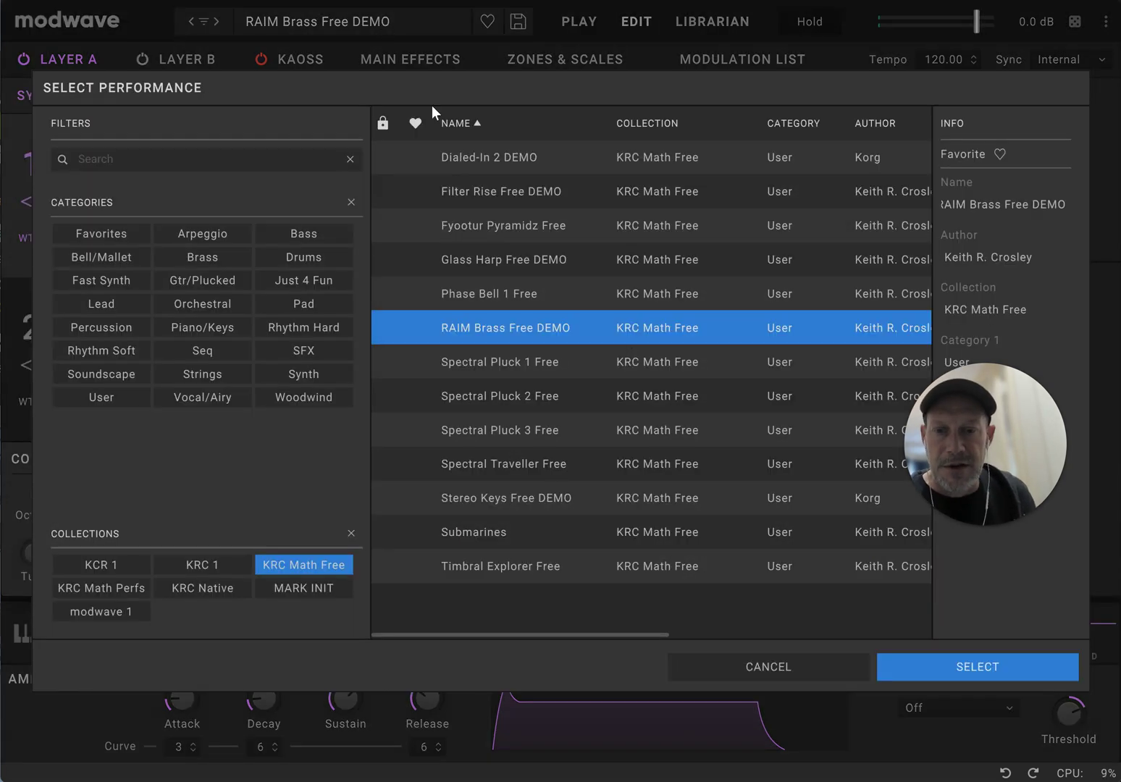
left_click(545, 366)
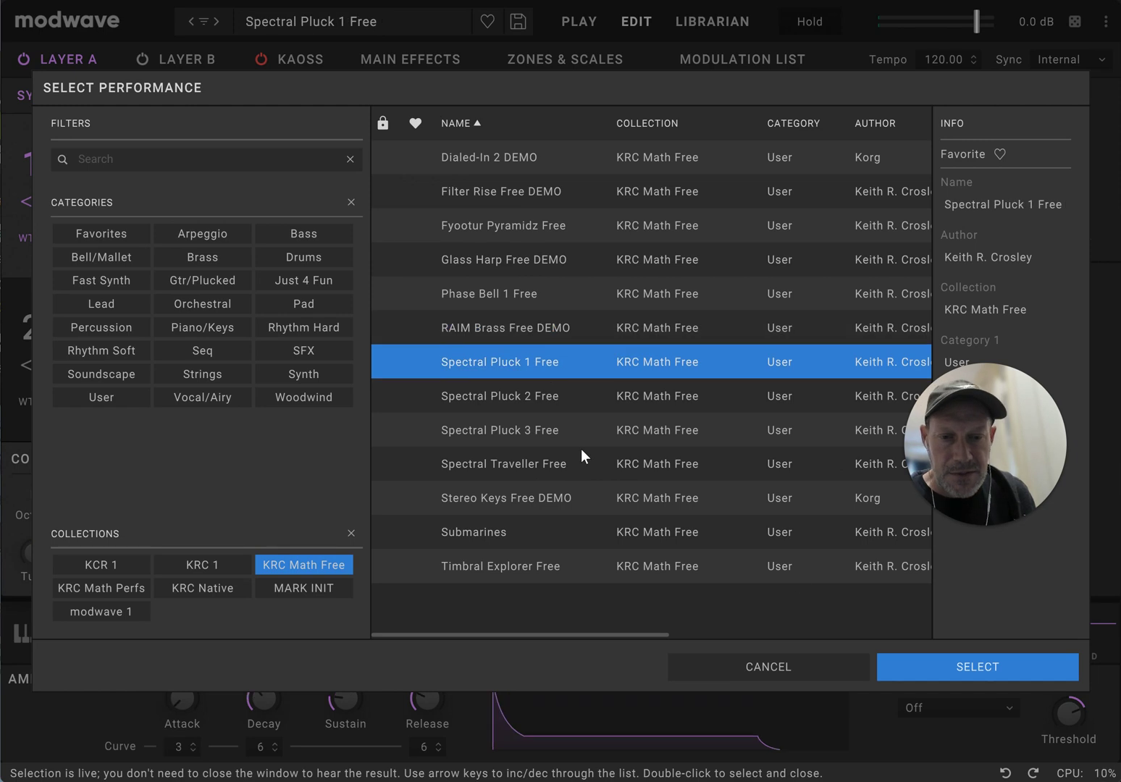
left_click(537, 435)
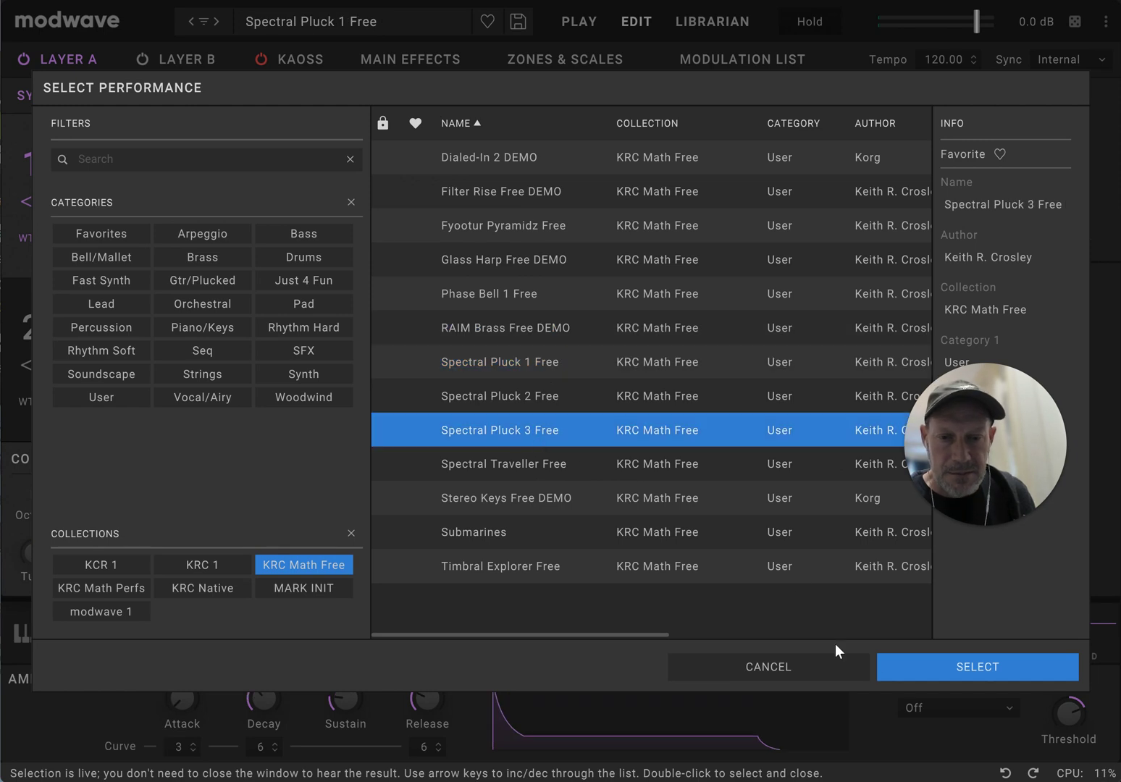
left_click(949, 662)
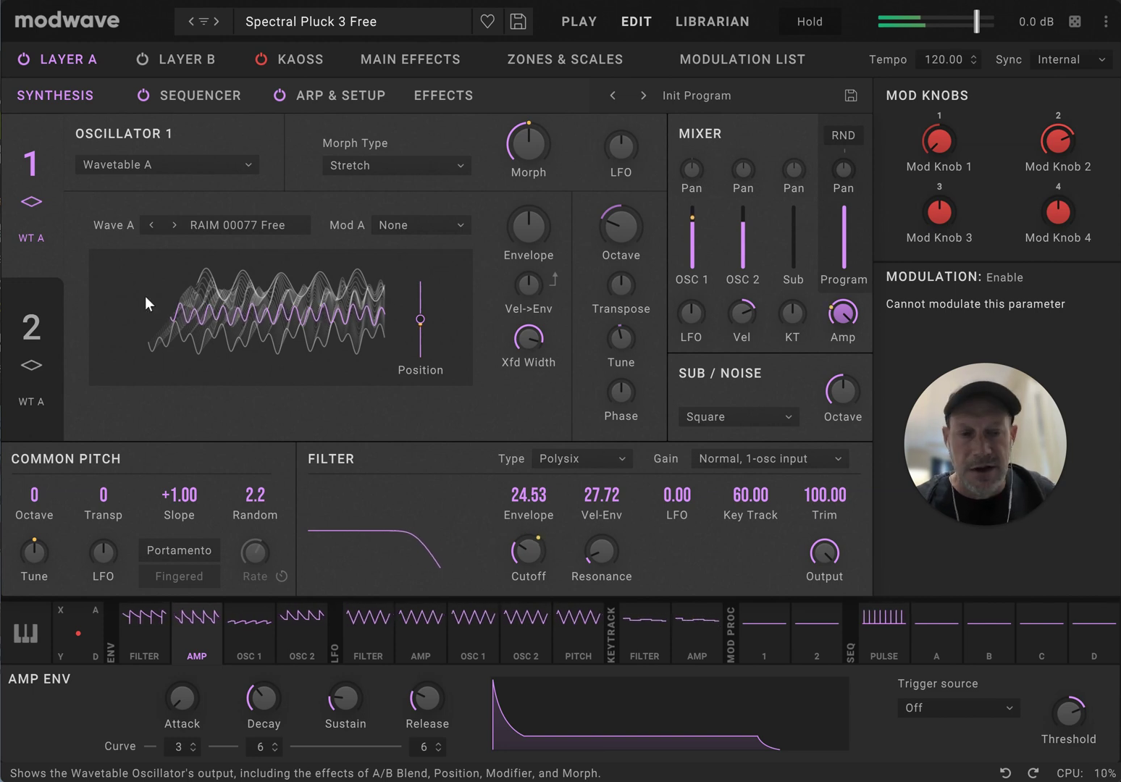
- Give Oscillator 2's Wave A the KRC Rand Explore 16 3 Free wavetable from the KRC Math Free collection
left_click(36, 333)
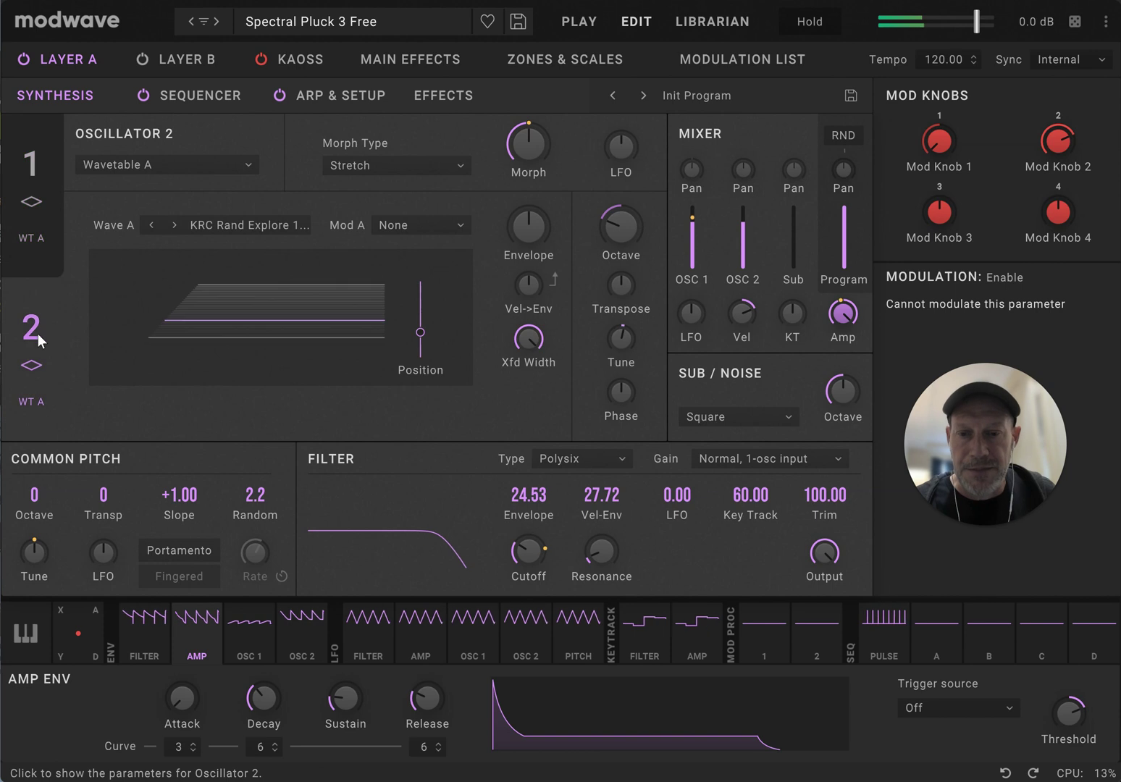
left_click(224, 225)
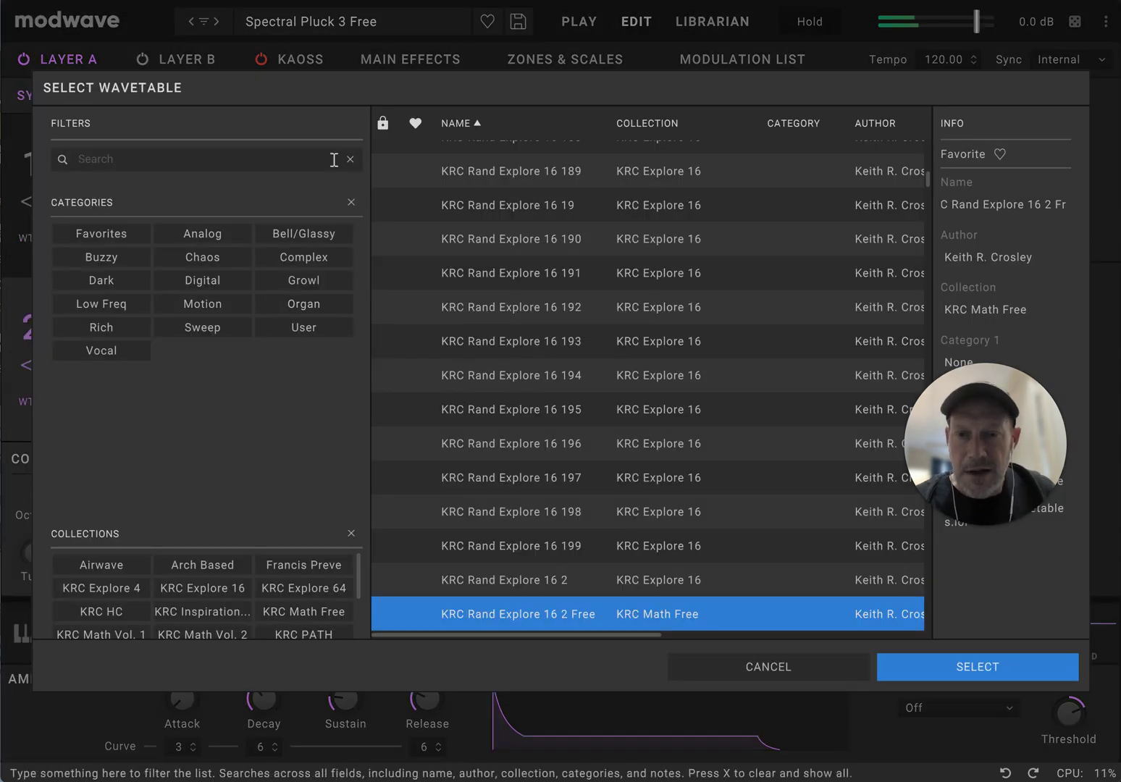
left_click(283, 613)
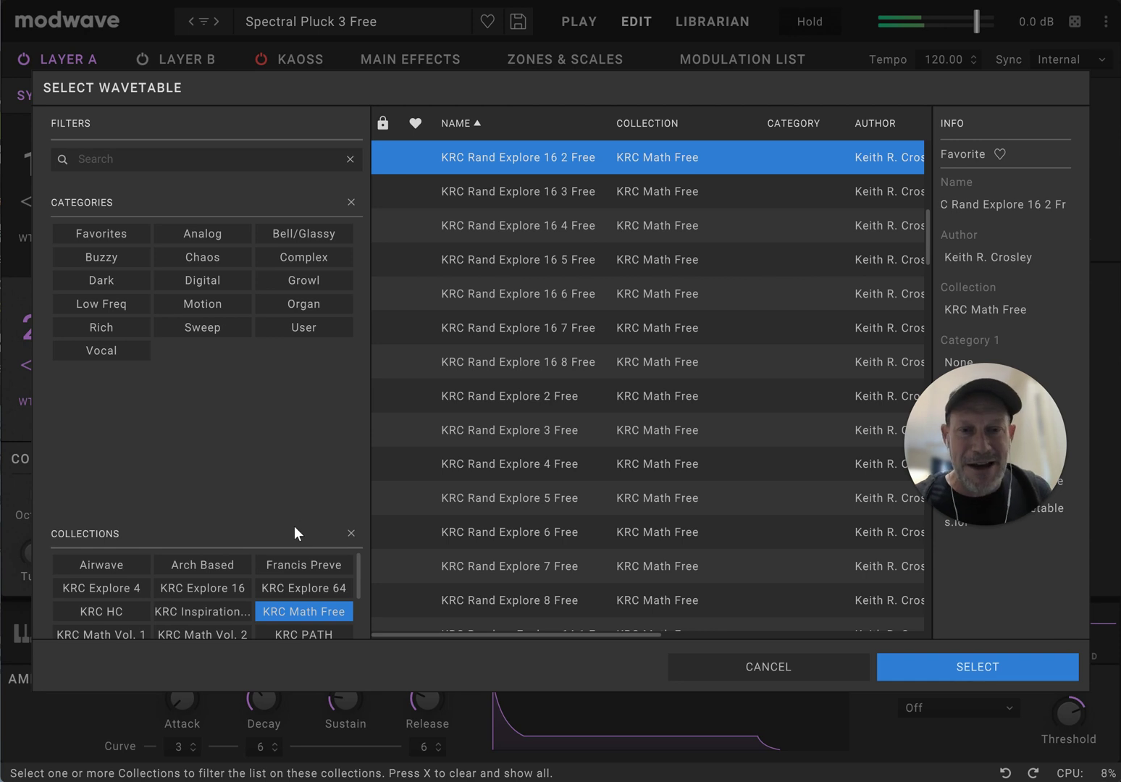
left_click(539, 194)
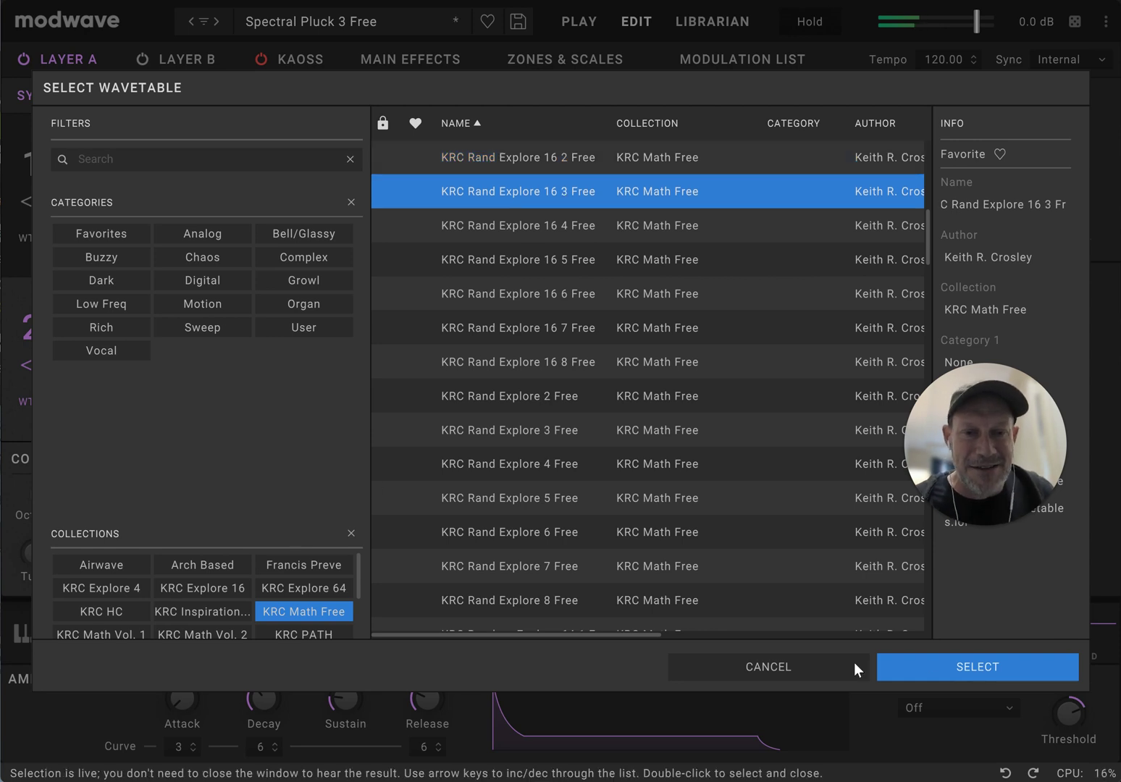
left_click(934, 661)
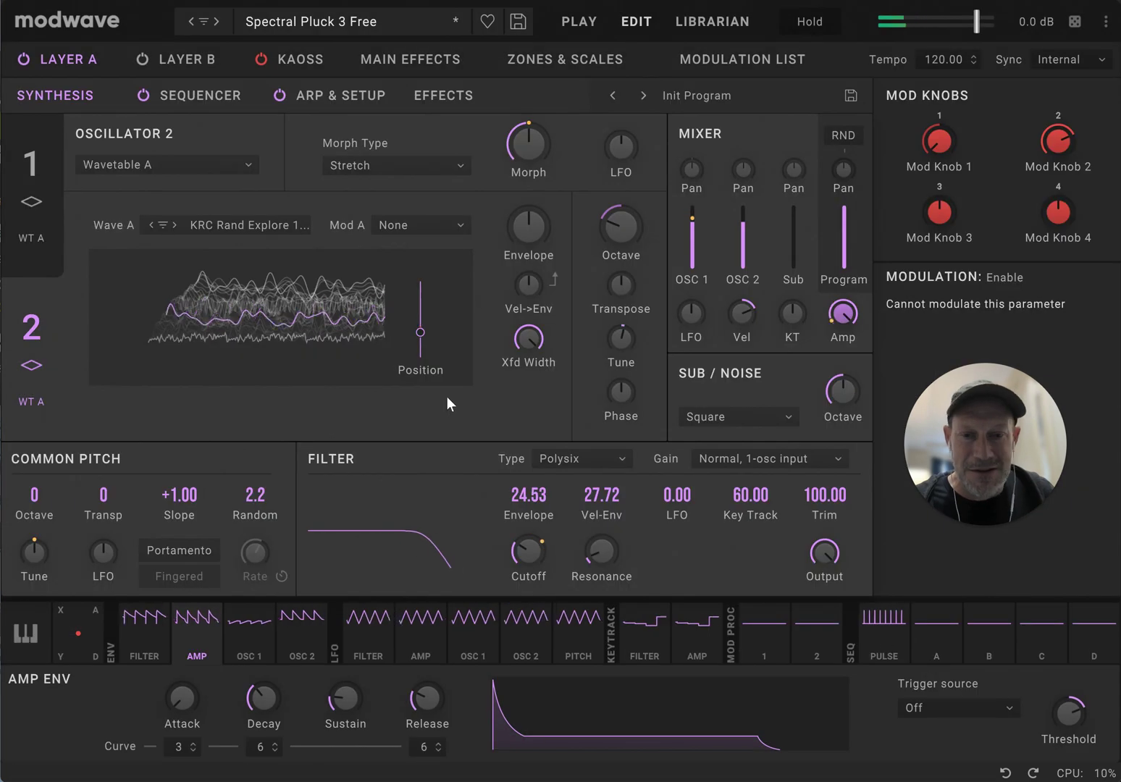
- Step Oscillator 2's Wave A forward to KRC Rand Explore 16 5 Free and confirm it
left_click(175, 225)
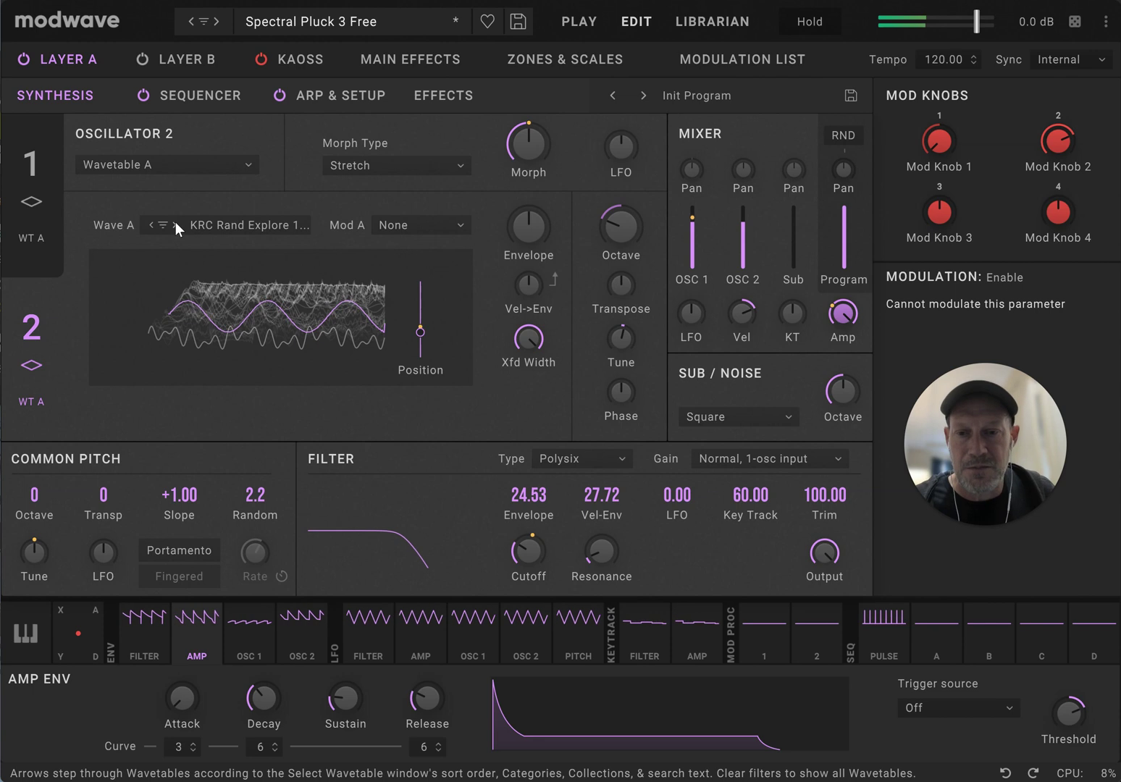
left_click(174, 220)
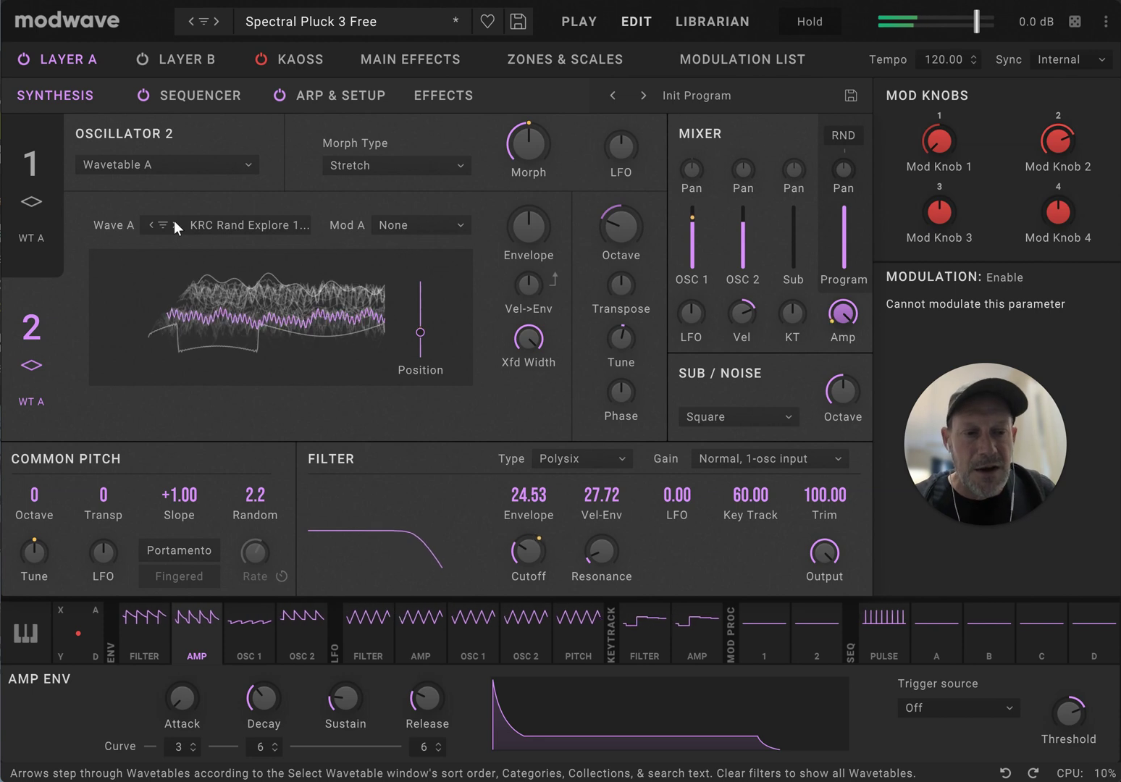
left_click(220, 223)
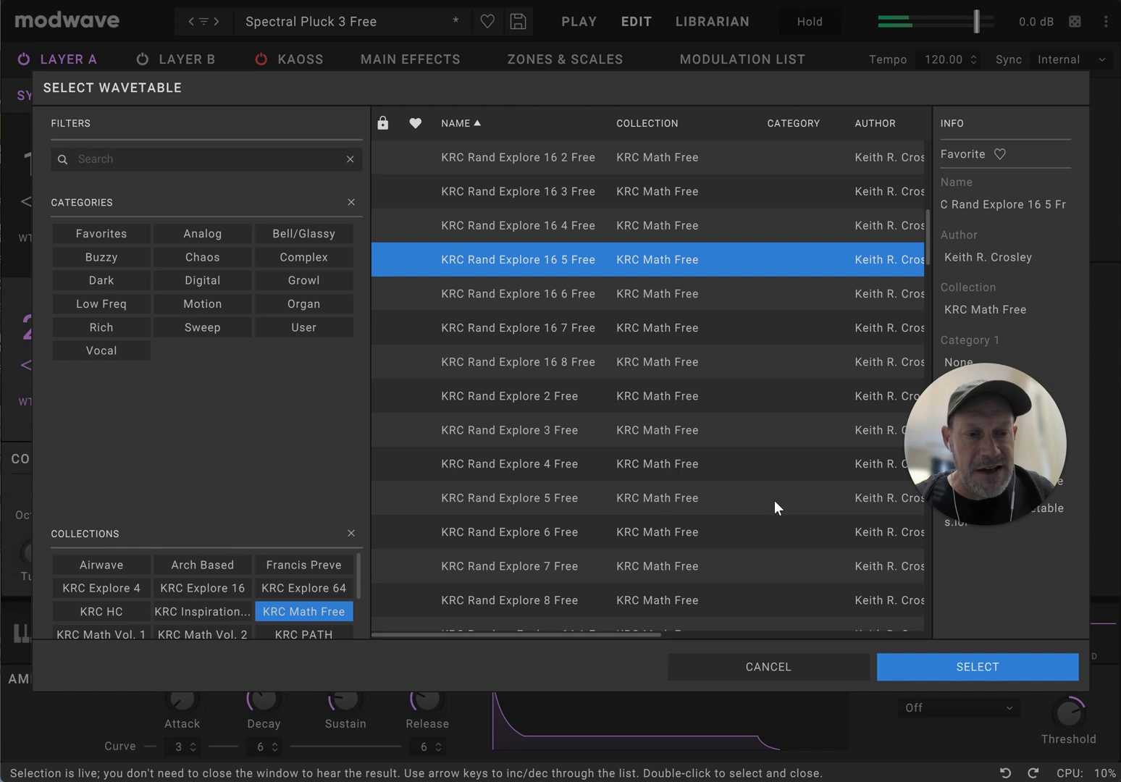
left_click(939, 673)
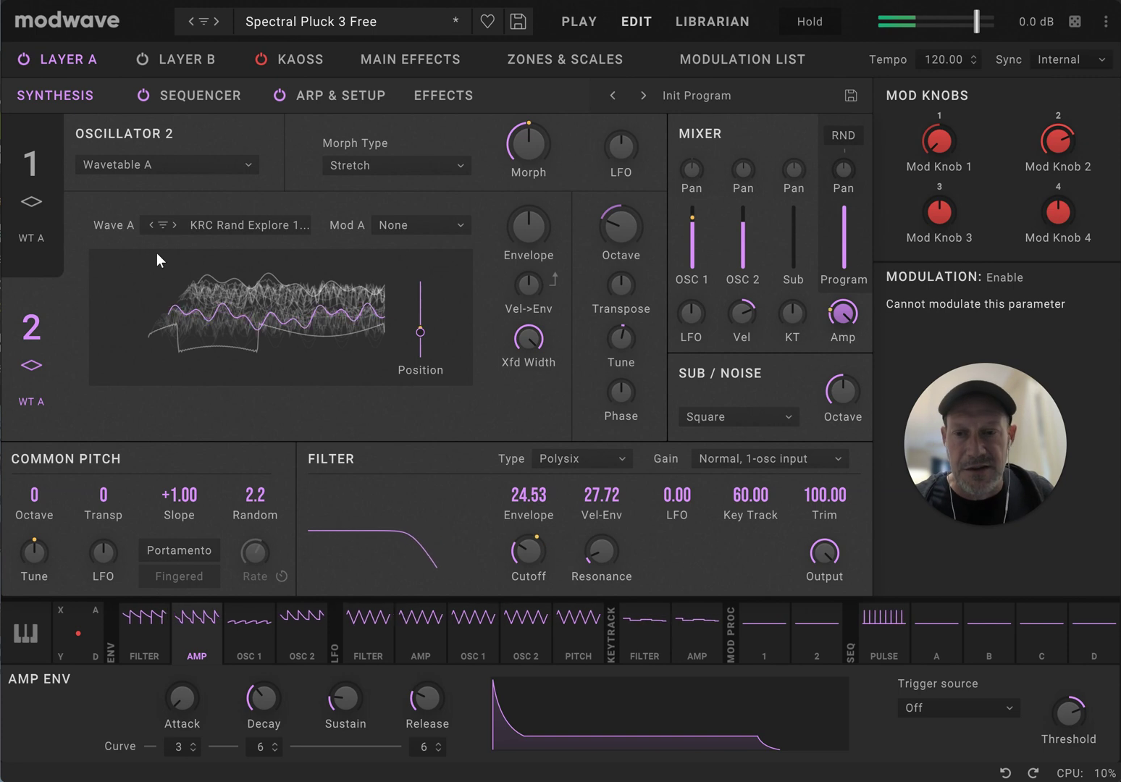
- Advance Oscillator 1's Wave A through the RAIM wavetables from 00077 to 00081
left_click(48, 201)
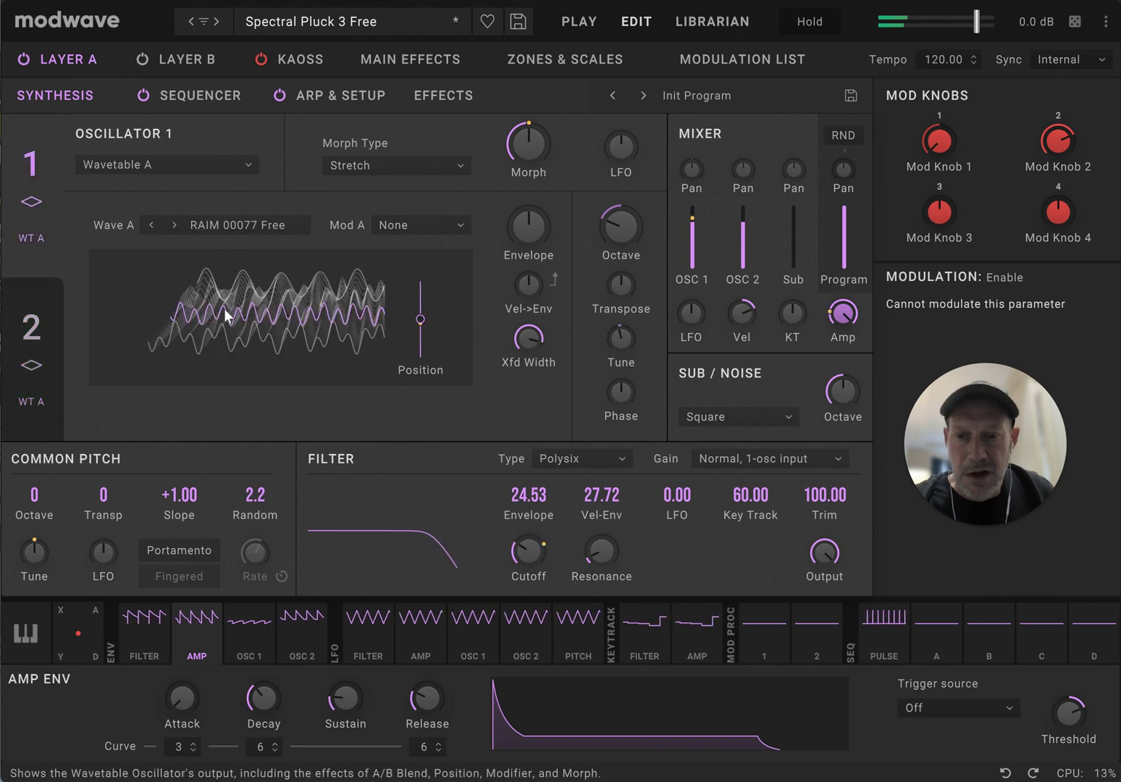
left_click(174, 226)
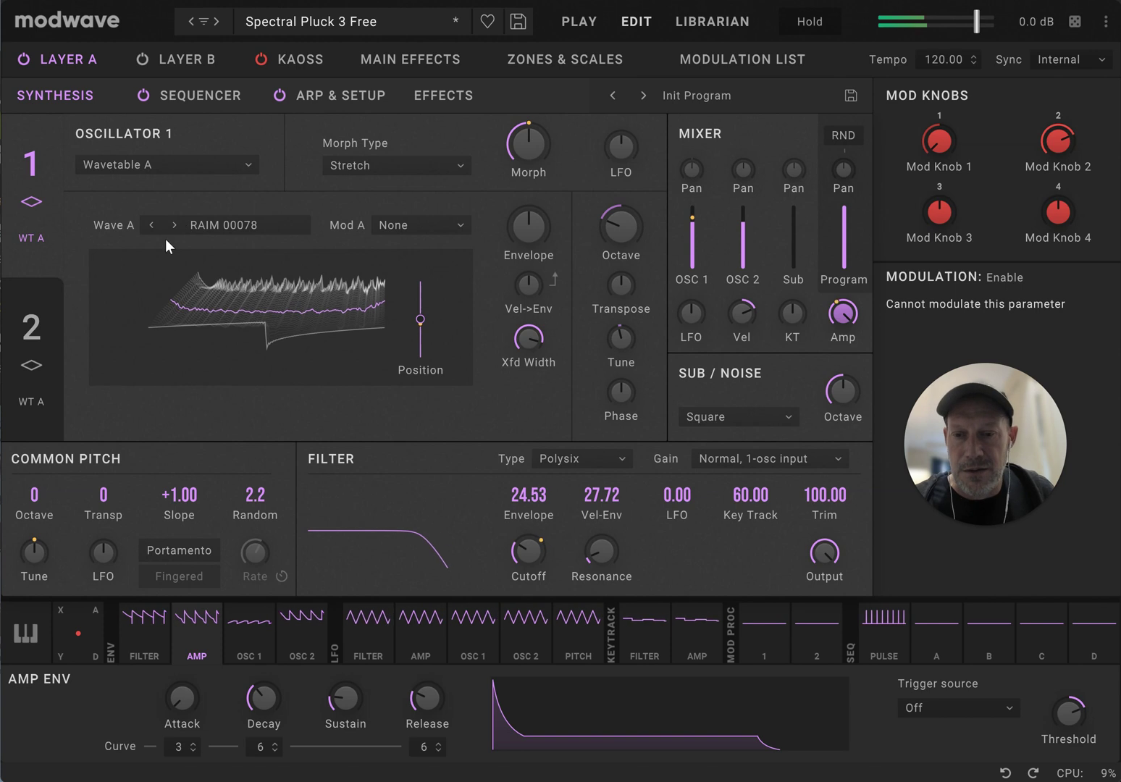
left_click(177, 223)
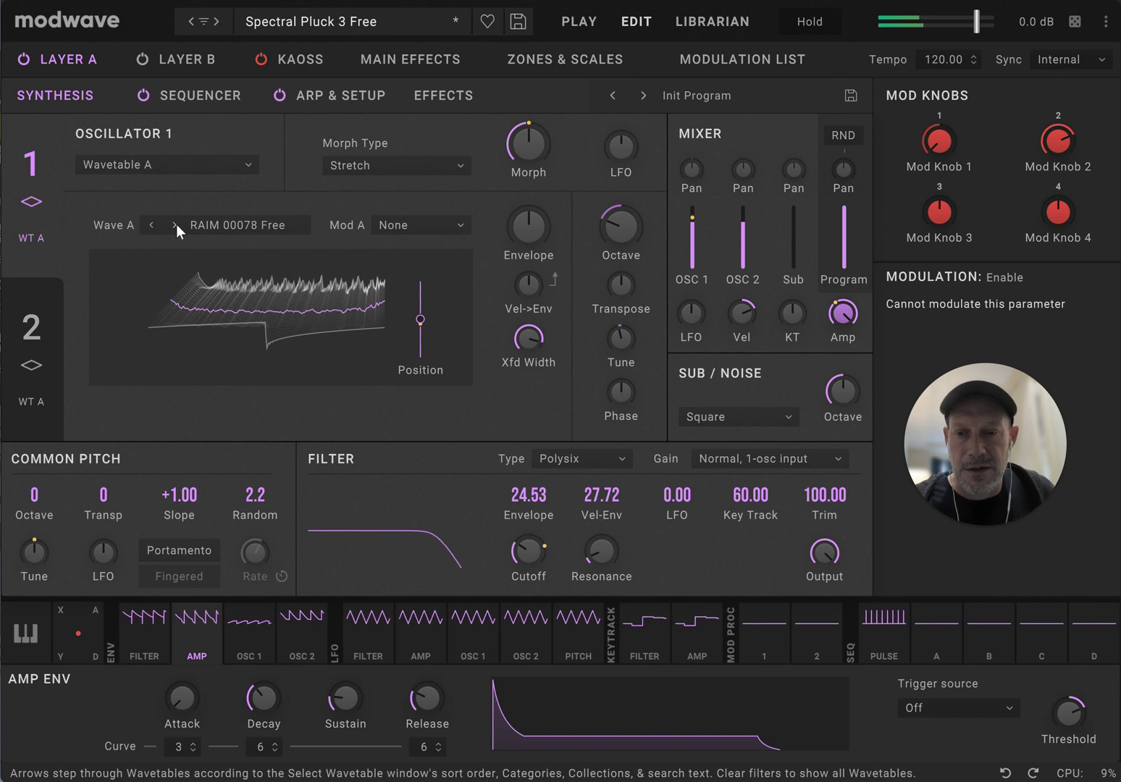
left_click(176, 224)
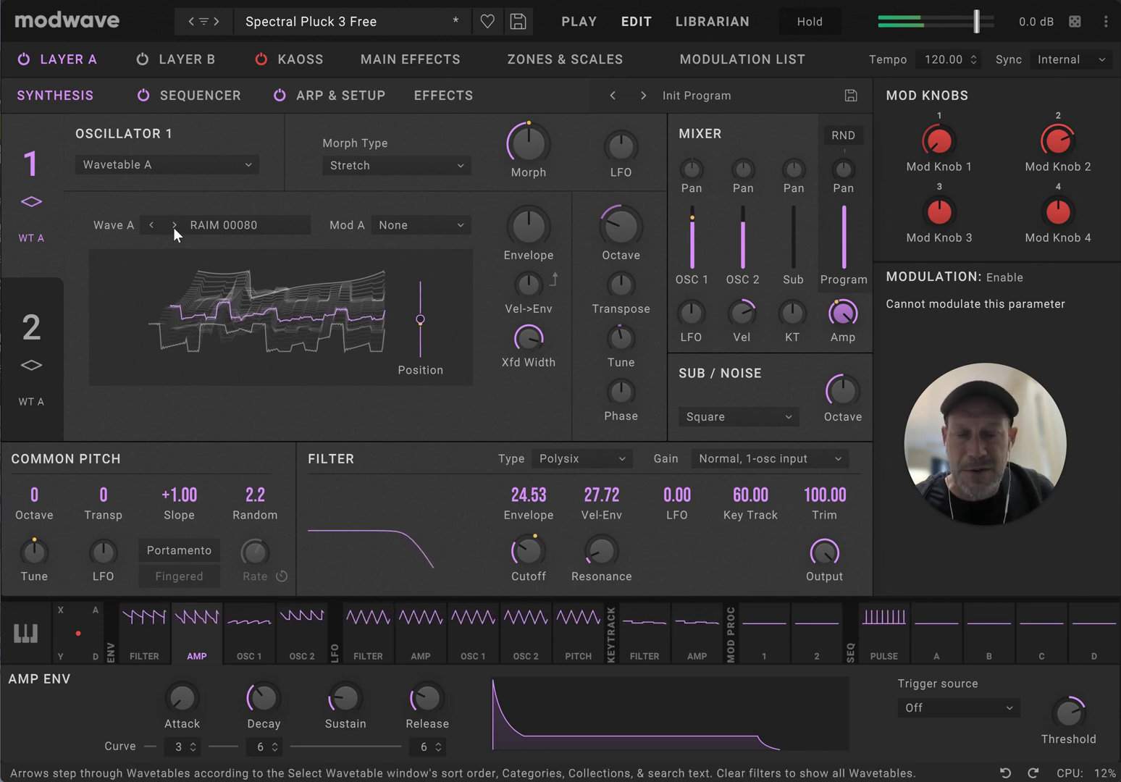
left_click(173, 226)
left_click(173, 227)
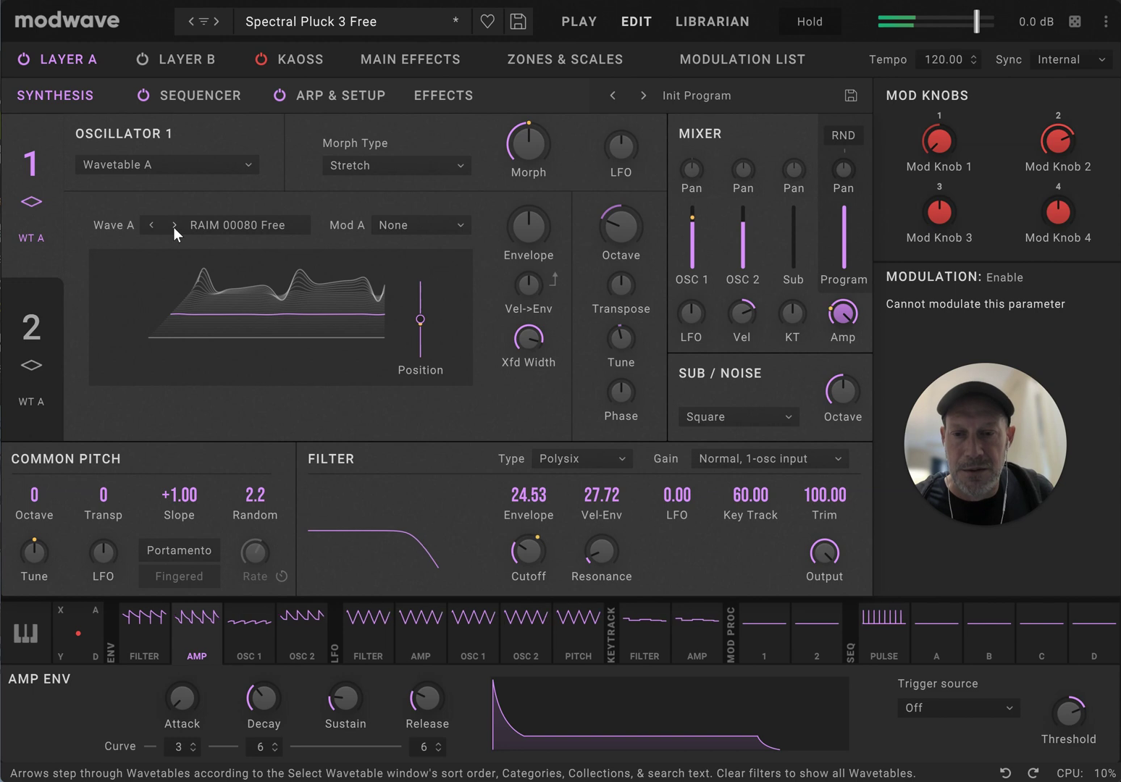
left_click(173, 226)
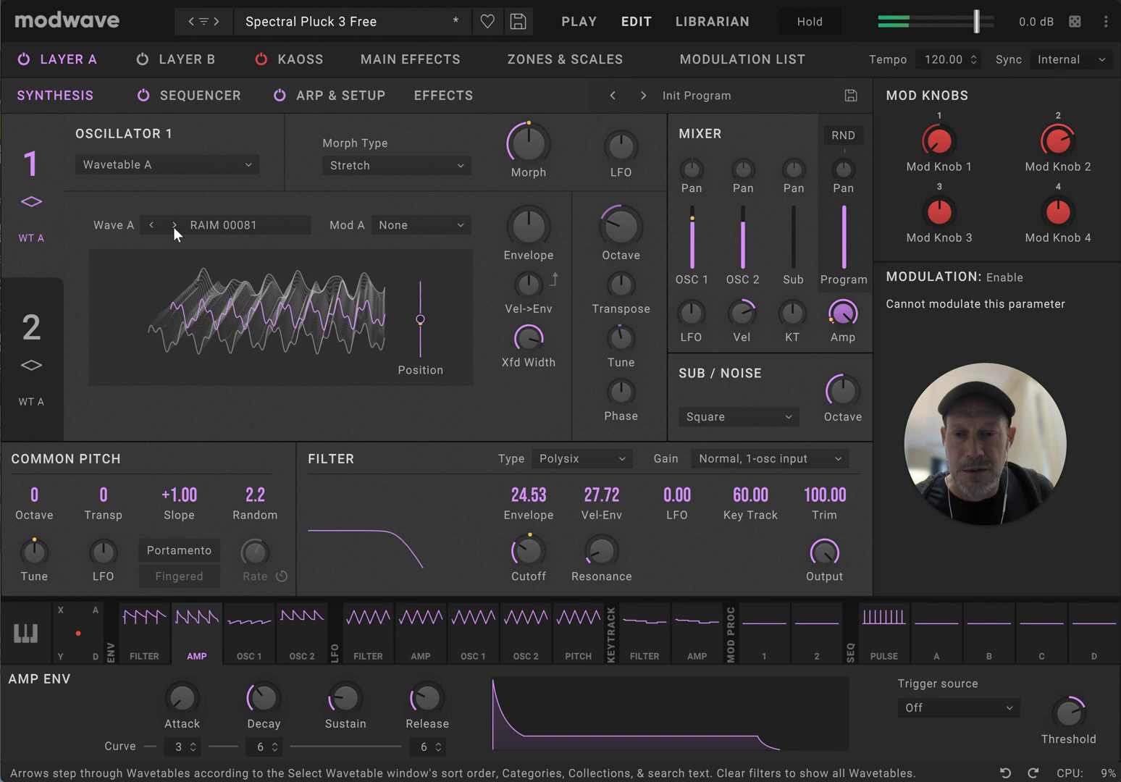
- Step Oscillator 2 to its next wavetable and raise its position to about 58
left_click(42, 329)
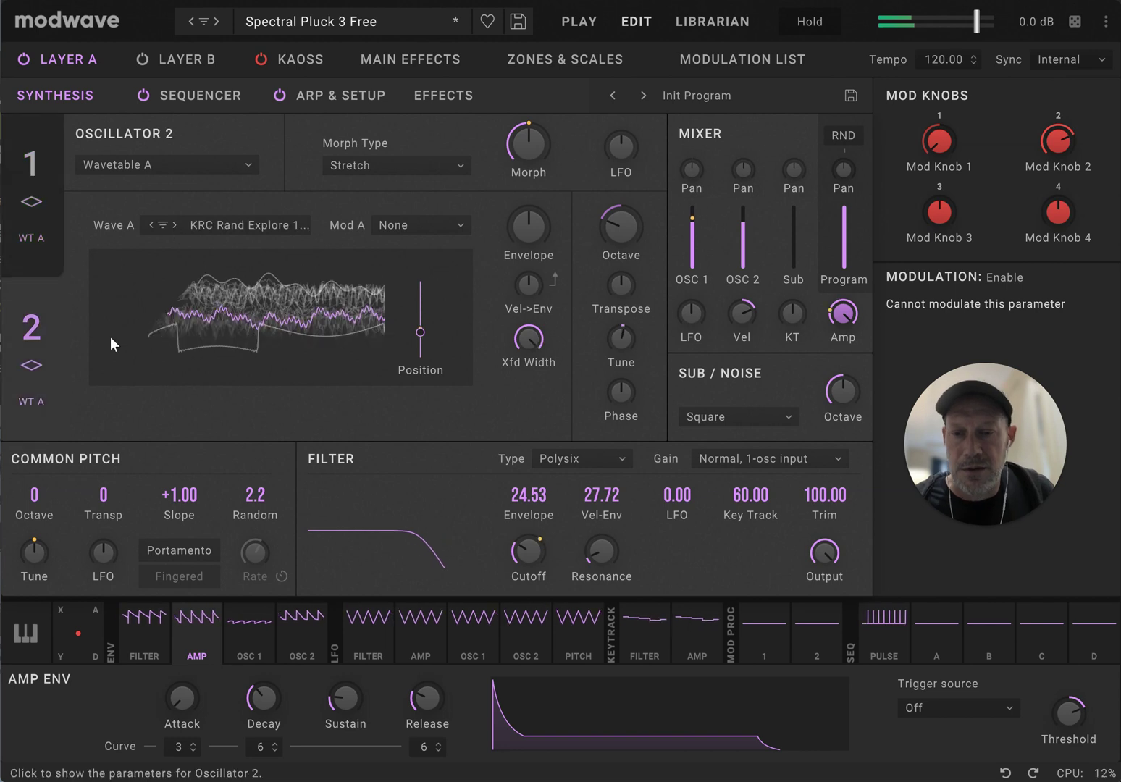
left_click(173, 226)
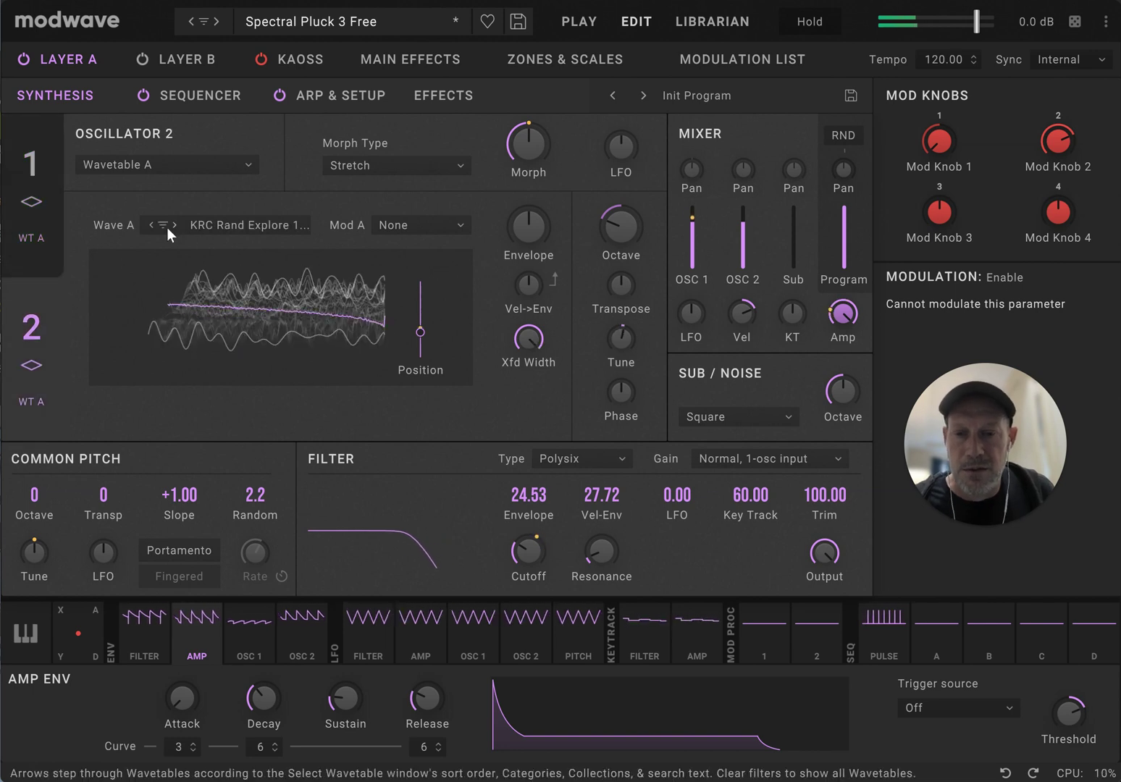
left_click_drag(424, 329, 416, 291)
- Step Oscillator 1 to RAIM 00082 Free and lower its position to about 15
left_click(45, 223)
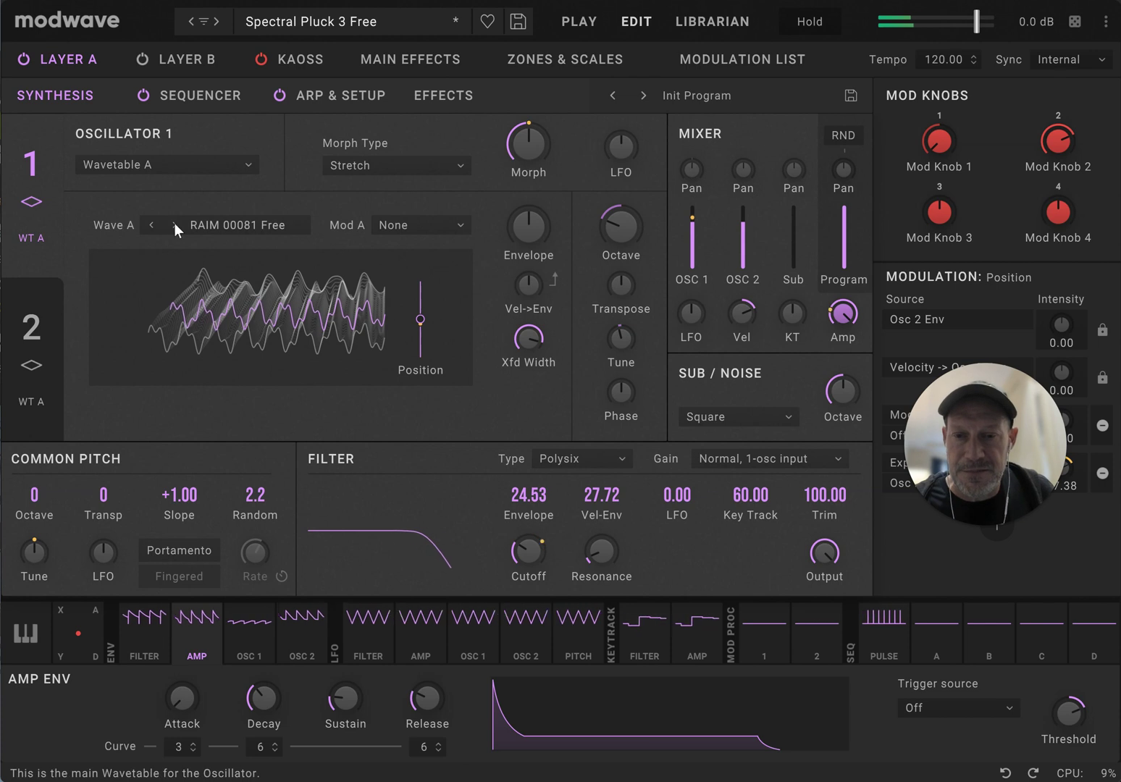
left_click(172, 223)
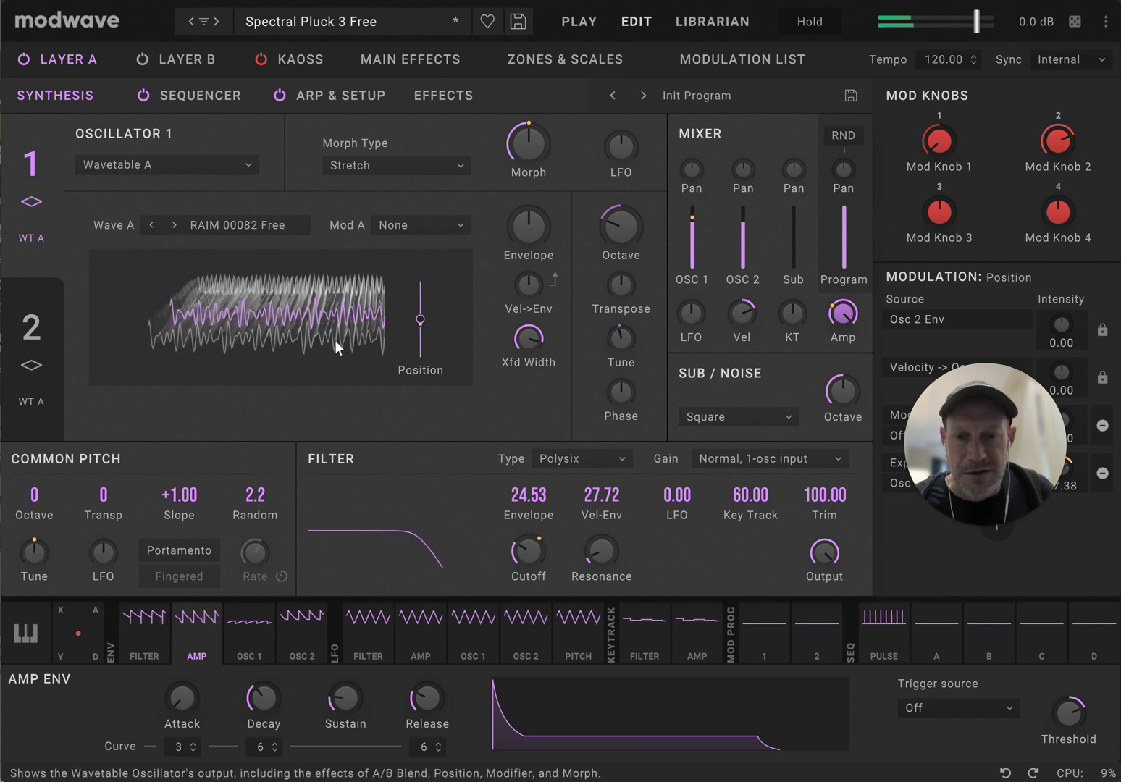
left_click_drag(415, 325, 420, 350)
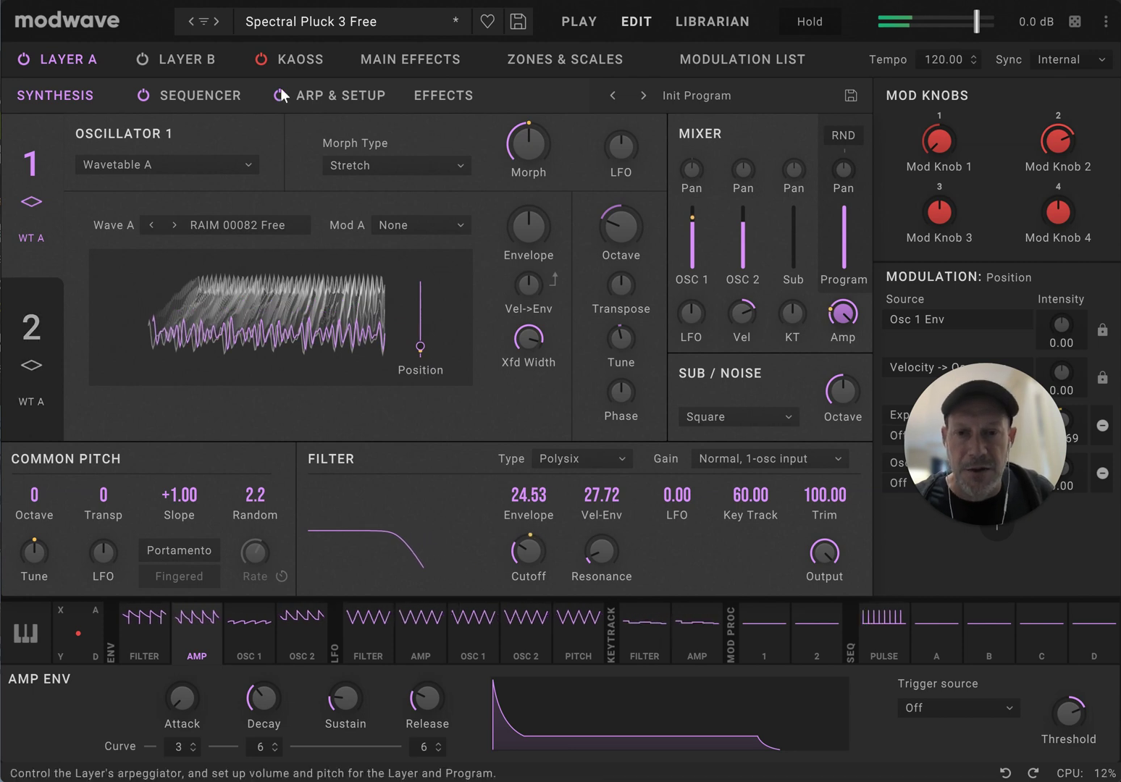
- Select Stereo Keys Free DEMO as the performance and reopen the Select Performance browser
left_click(345, 20)
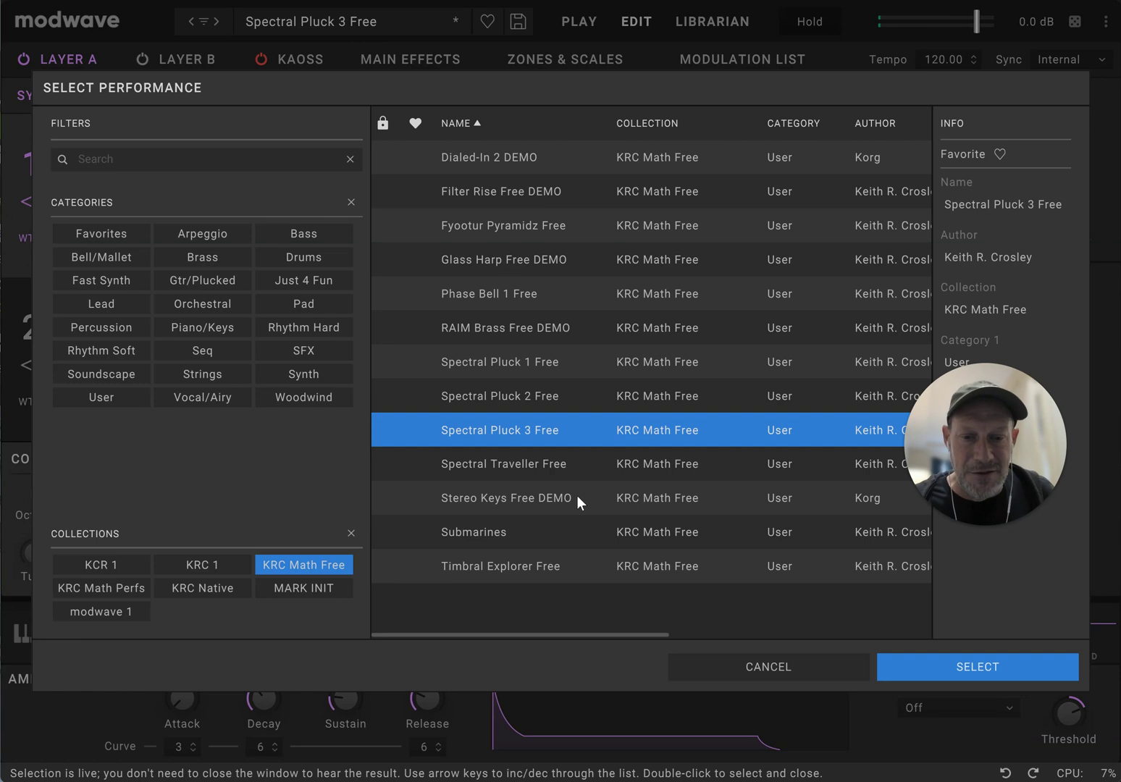
left_click(547, 500)
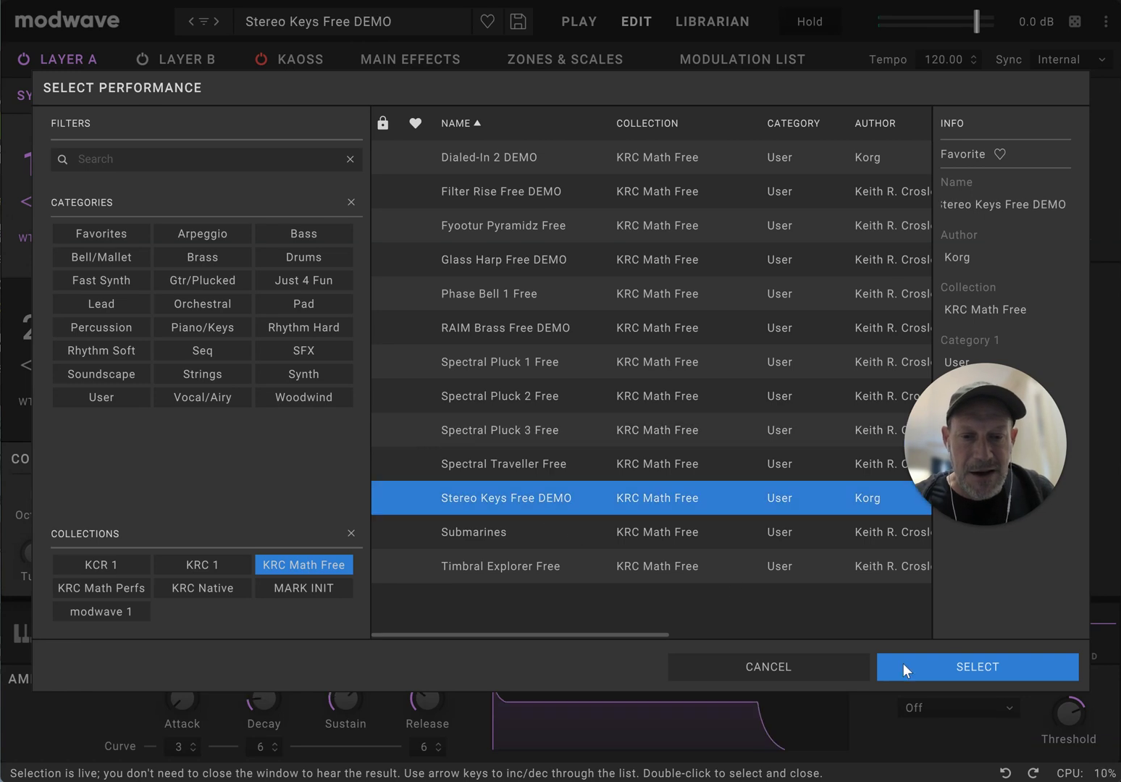
left_click(964, 671)
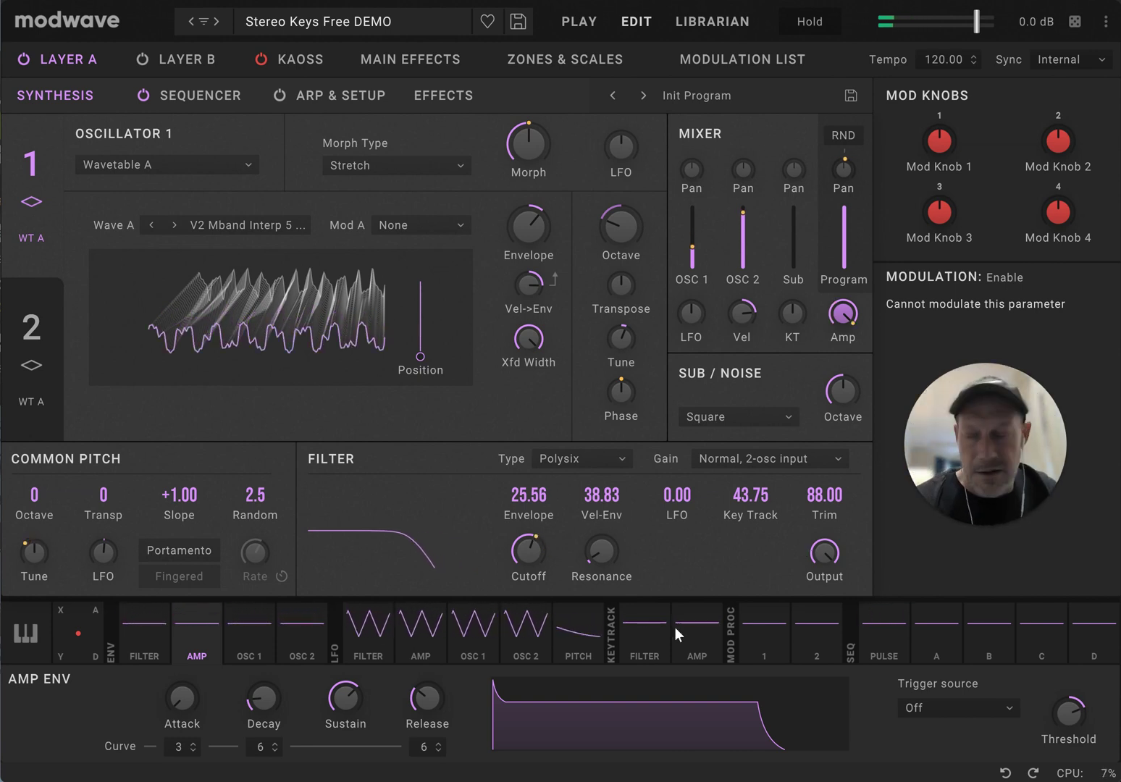
left_click(346, 32)
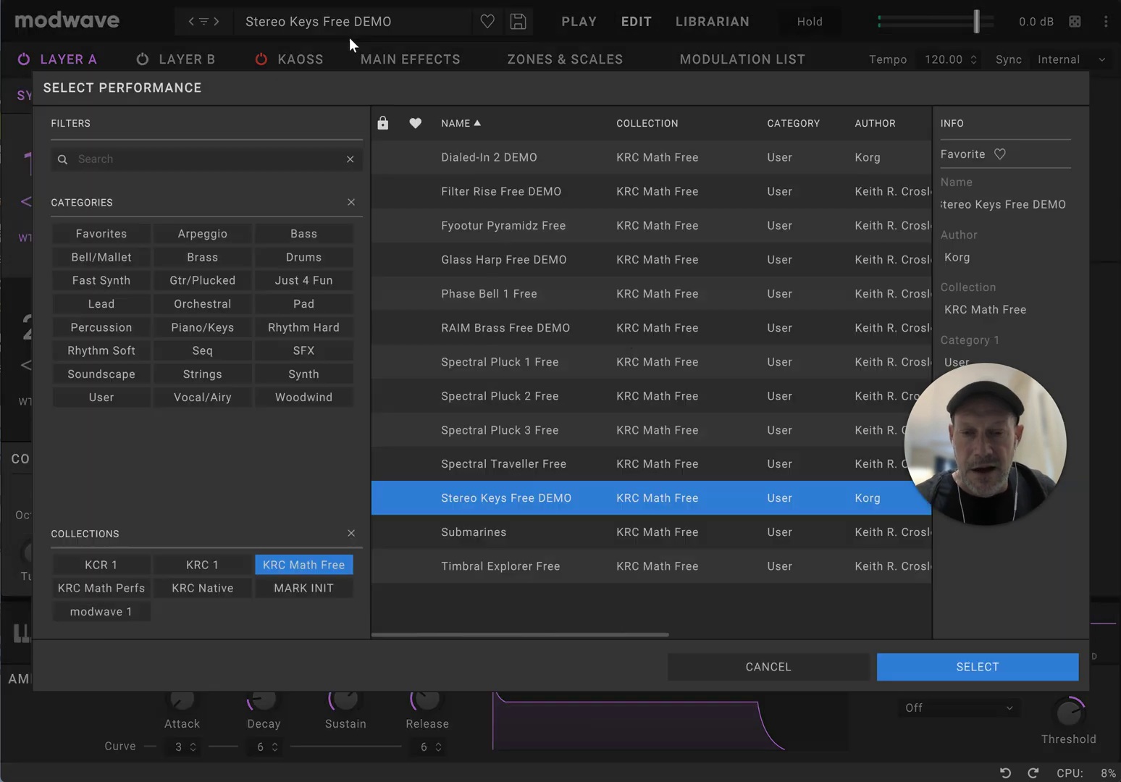
- Select Timbral Explorer Free as the performance and reopen the Select Performance browser
left_click(556, 571)
left_click(916, 664)
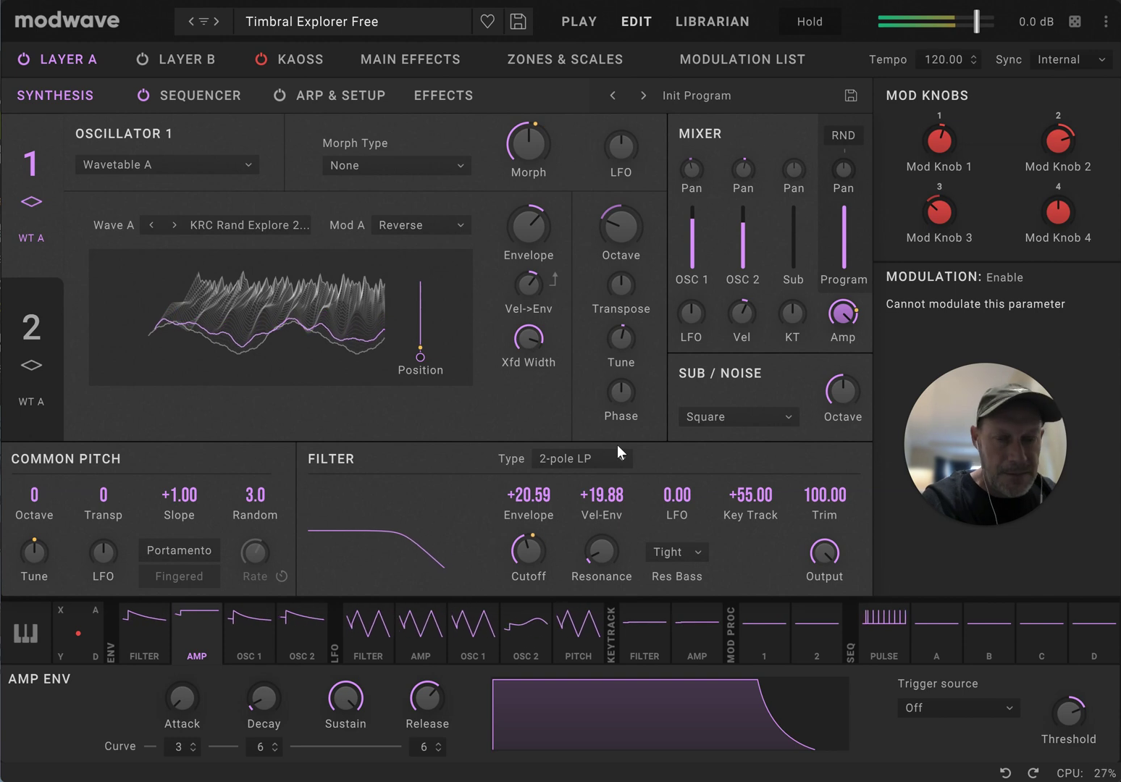
left_click(360, 23)
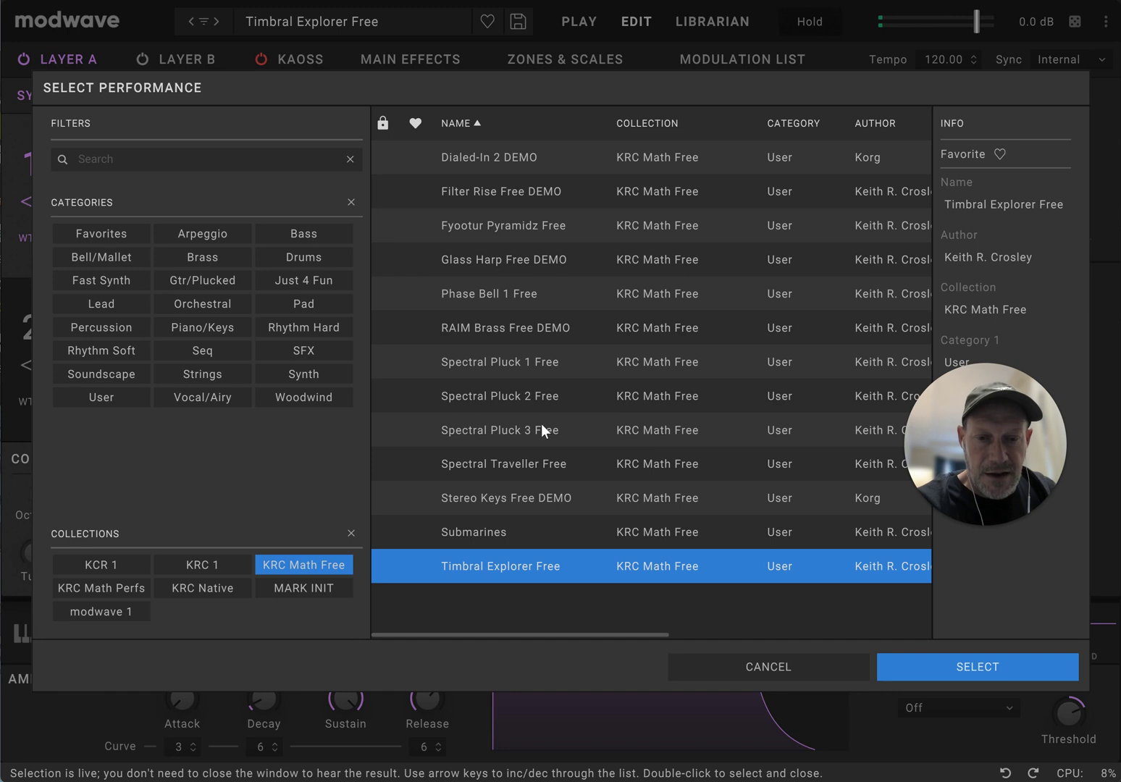
- Load the Glass Harp Free DEMO performance from the Select Performance list
double_click(517, 261)
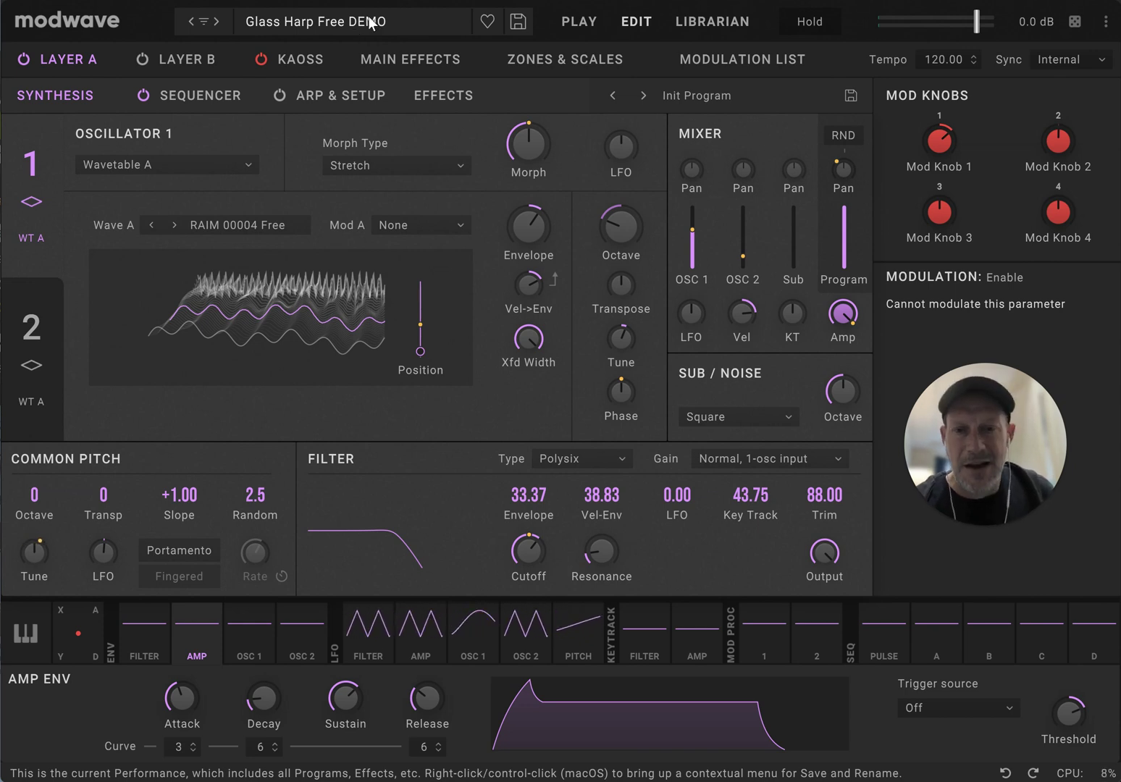
- Pick Fyootur Pyramidz Free from the performance list and confirm it with SELECT
left_click(369, 20)
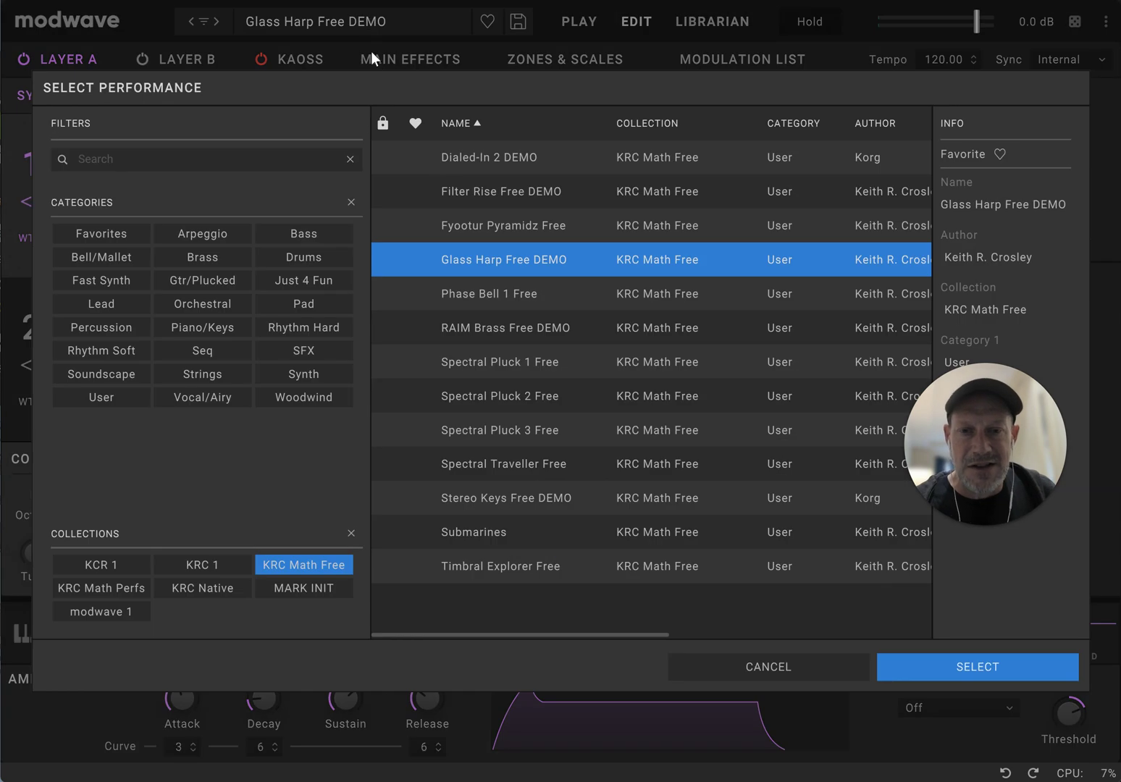
left_click(481, 224)
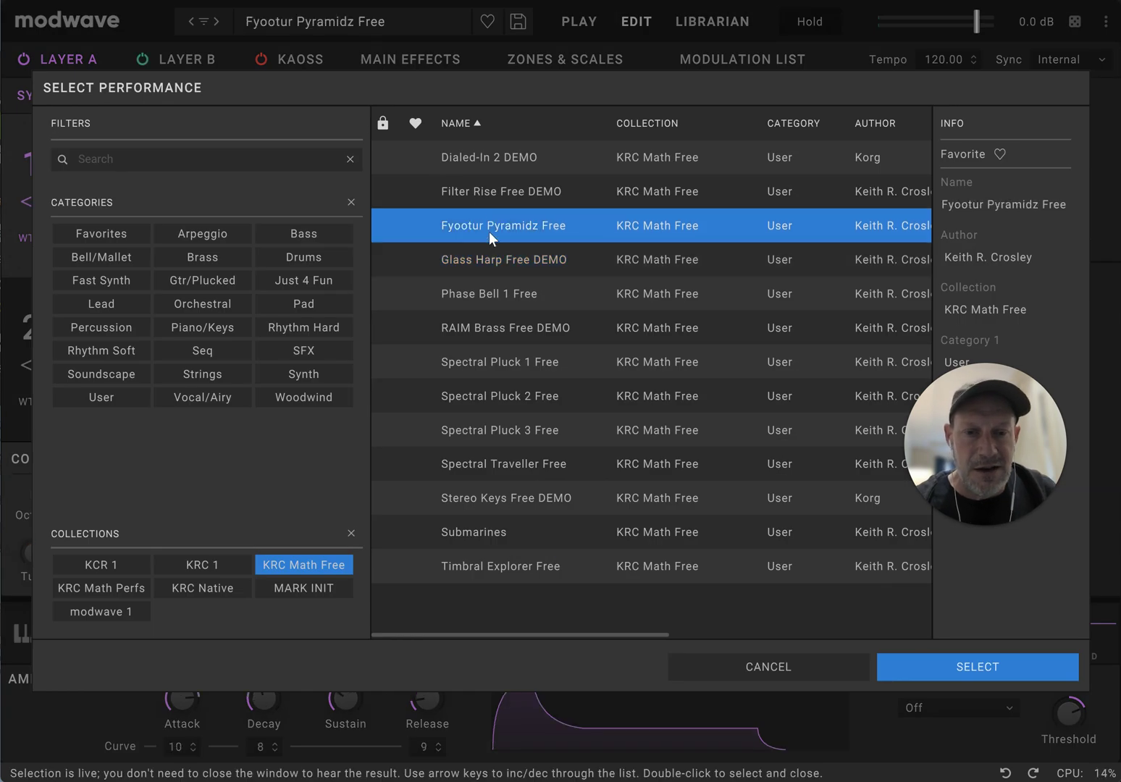
left_click(967, 663)
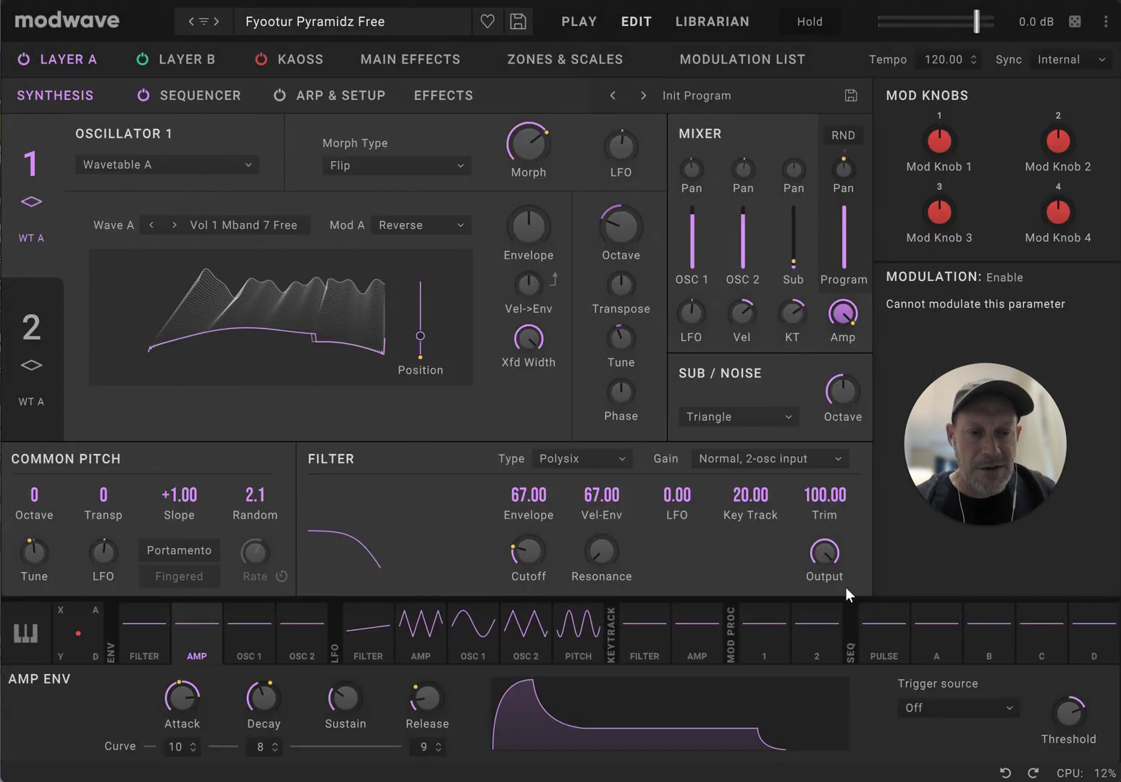